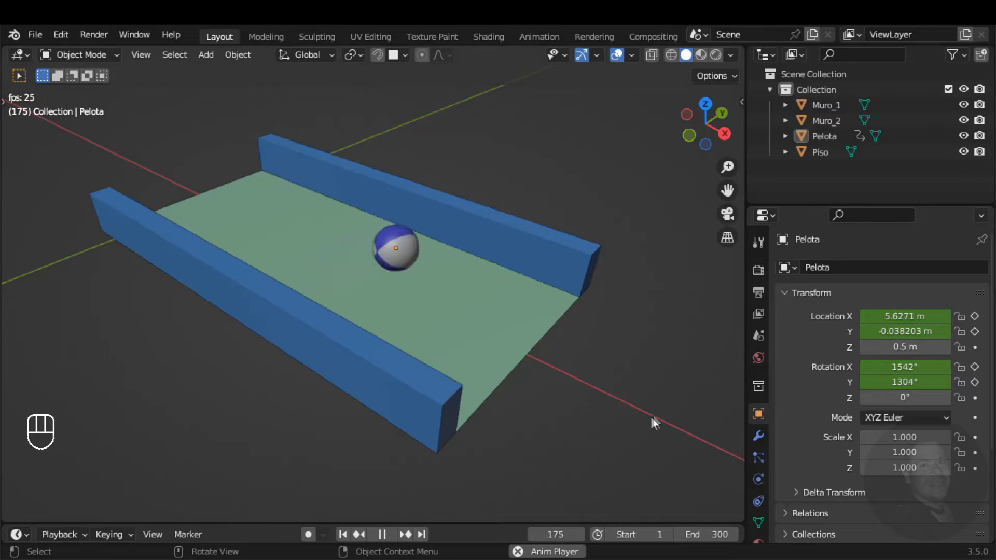
# Stop the animation playback, select the ball, and change the 3D viewport to the Graph Editor.
pyautogui.click(383, 535)
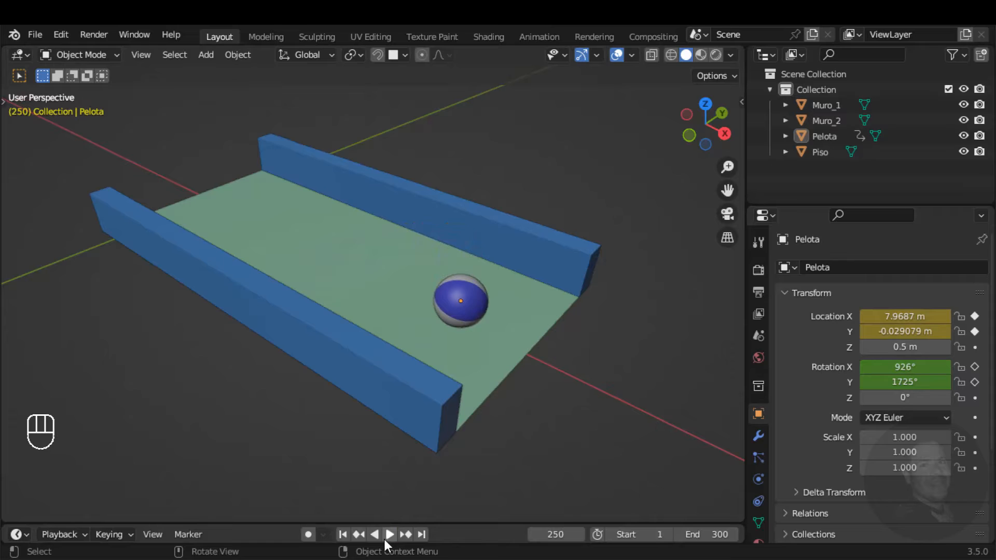
pyautogui.click(456, 288)
pyautogui.click(22, 54)
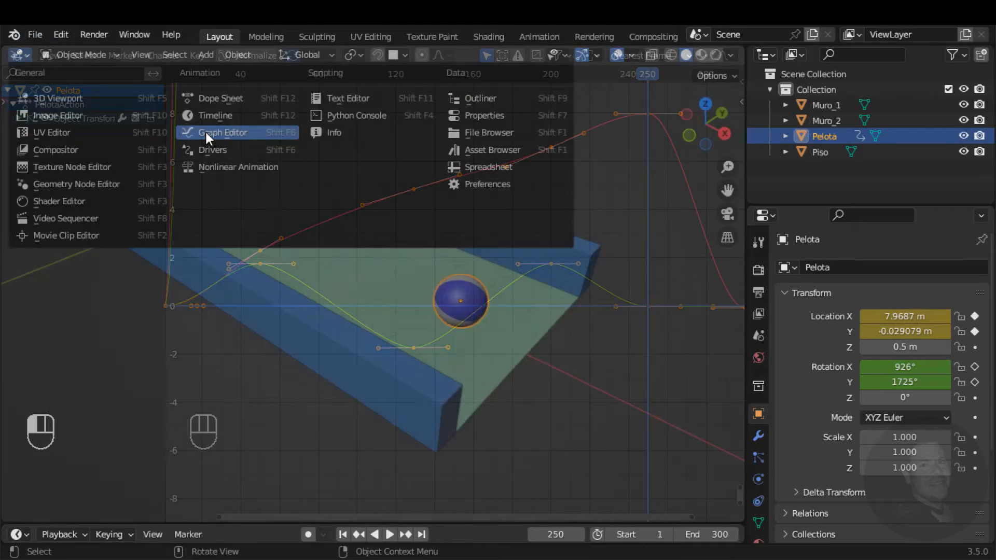
pyautogui.click(205, 132)
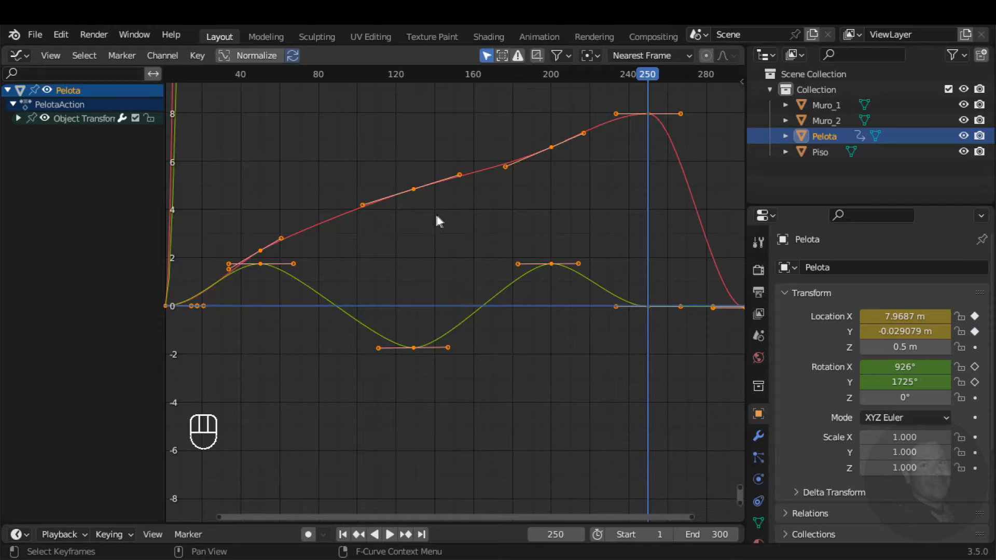
# Examine the ball's animation curves by zooming, panning and rescaling the graph view.
pyautogui.scroll(-5, 450, 256)
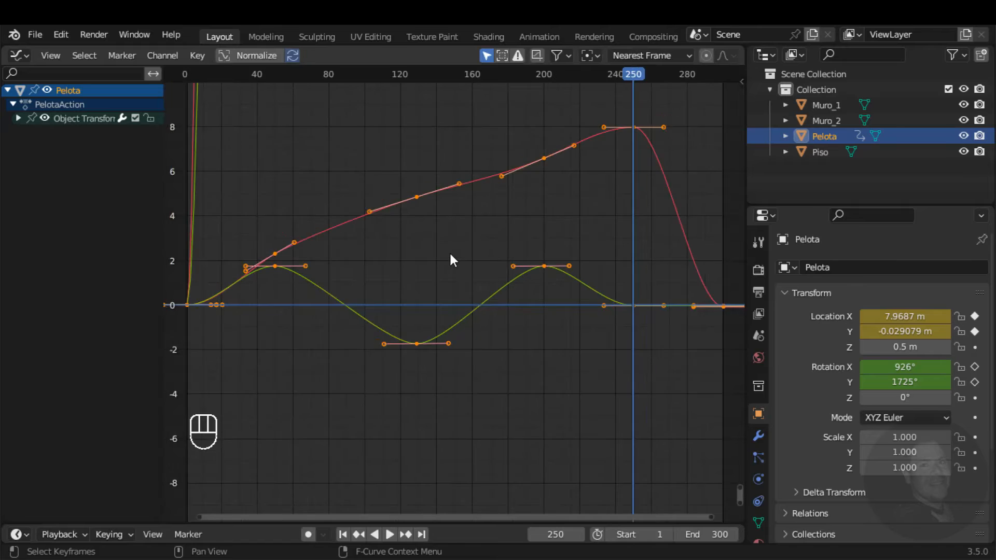
pyautogui.scroll(5, 450, 254)
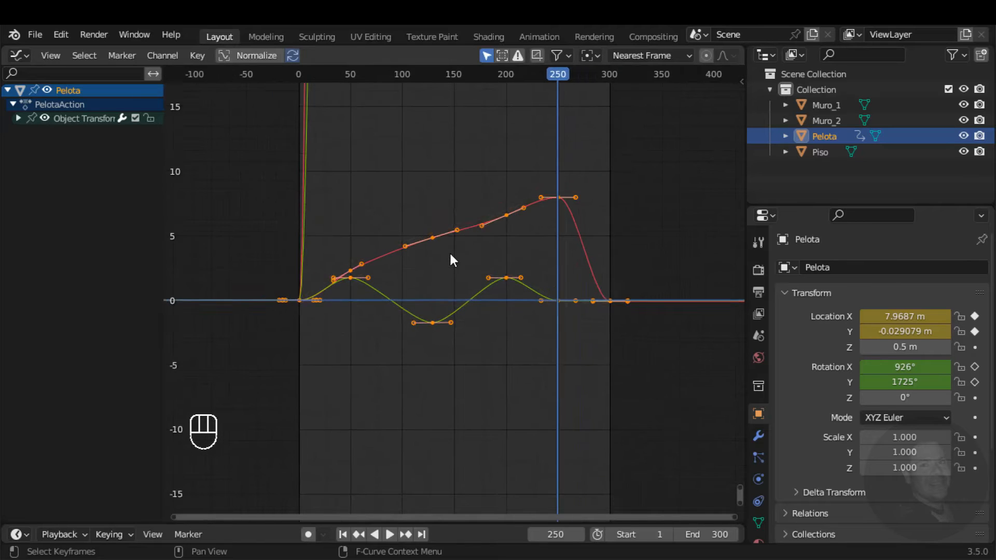
pyautogui.scroll(-3, 415, 251)
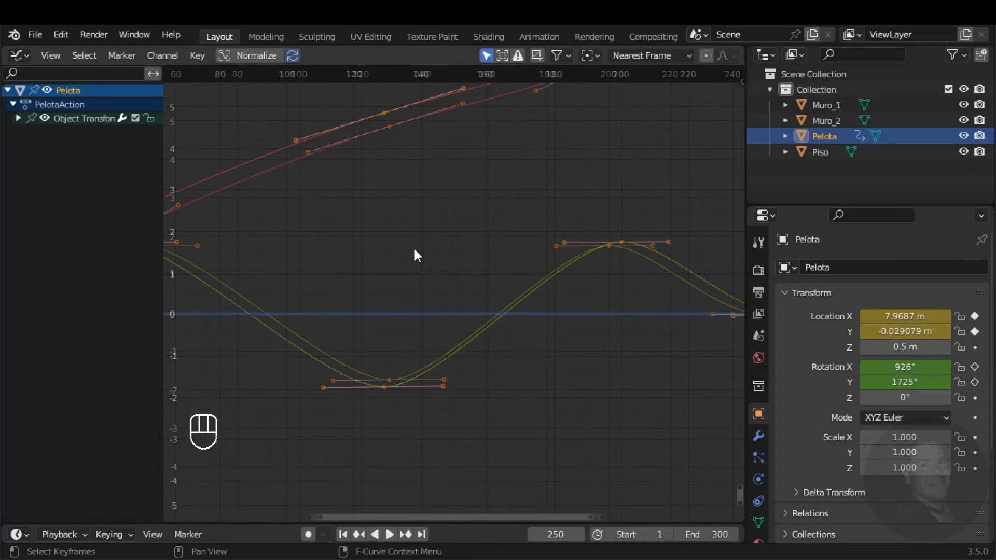
pyautogui.scroll(-1, 428, 275)
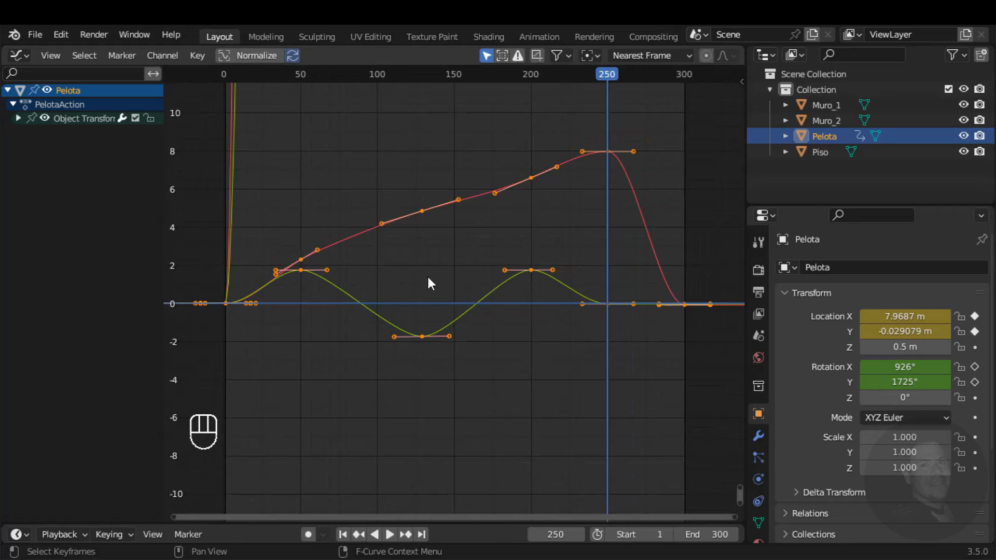
pyautogui.scroll(1, 479, 265)
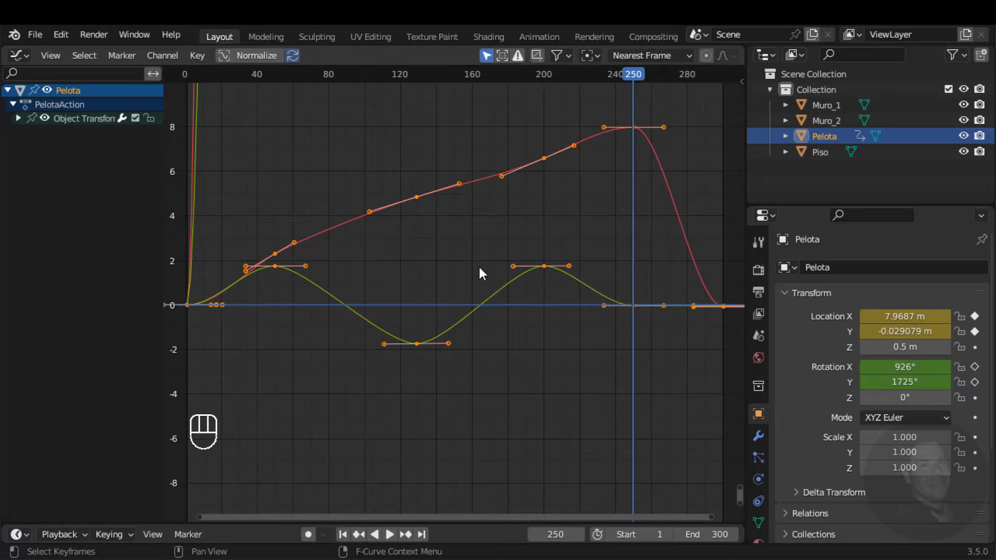
pyautogui.scroll(-6, 479, 268)
pyautogui.scroll(-2, 480, 269)
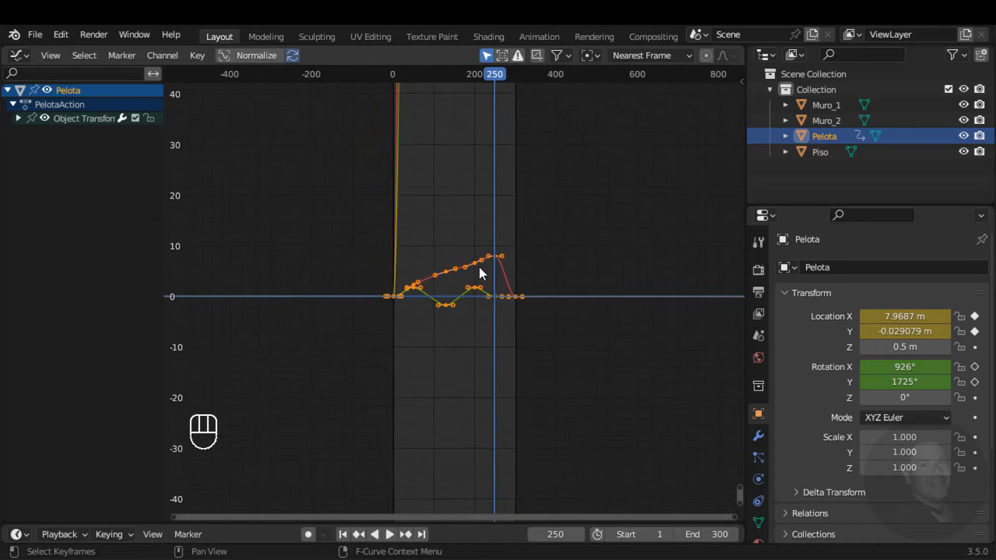
pyautogui.scroll(5, 480, 269)
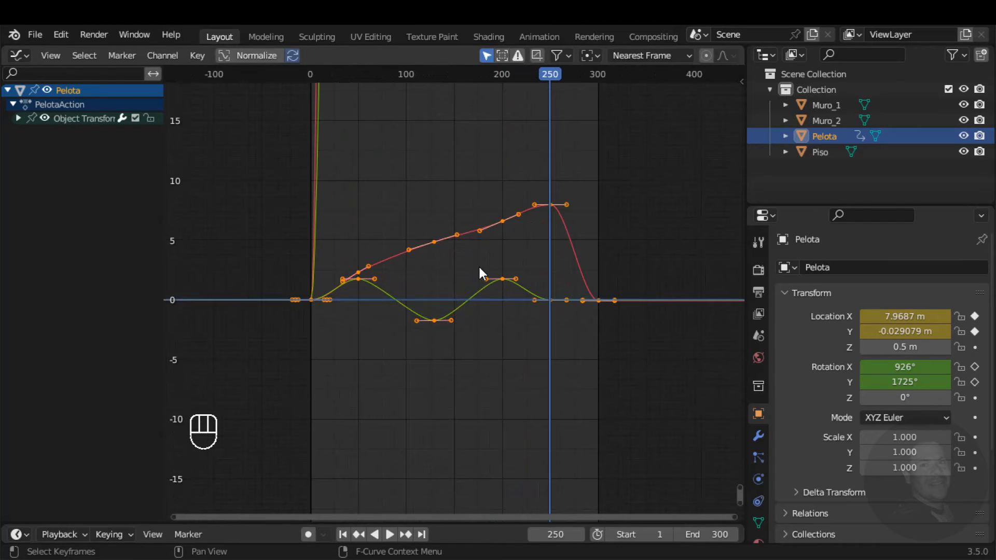
pyautogui.press('ctrl')
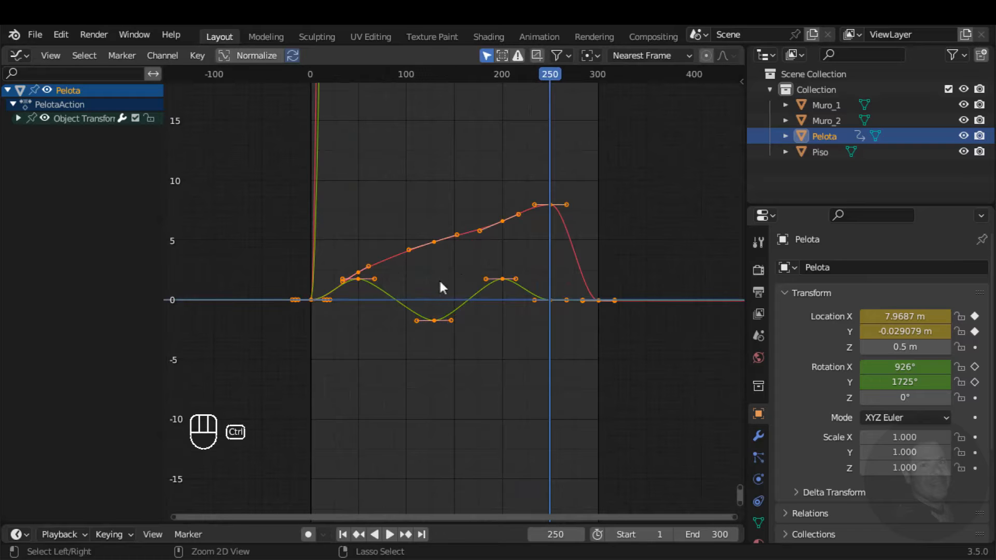
pyautogui.keyDown('ctrl'); pyautogui.moveTo(460, 289); pyautogui.dragTo(478, 263, button='middle'); pyautogui.keyUp('ctrl')
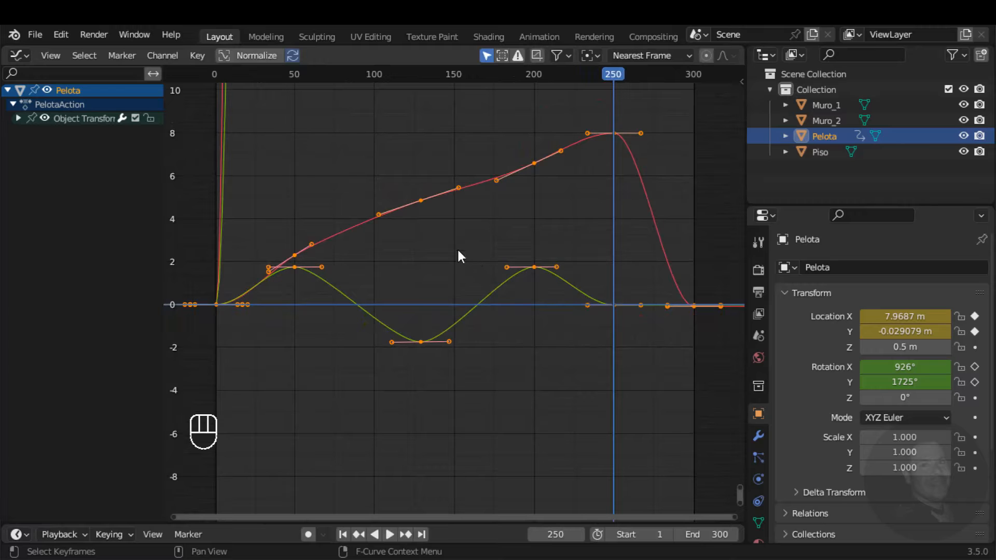
pyautogui.moveTo(458, 251)
pyautogui.keyDown('ctrl'); pyautogui.mouseDown(button='middle')
pyautogui.moveTo(500, 251)
pyautogui.moveTo(443, 247)
pyautogui.moveTo(484, 223)
pyautogui.moveTo(454, 245)
pyautogui.mouseUp(button='middle'); pyautogui.keyUp('ctrl')
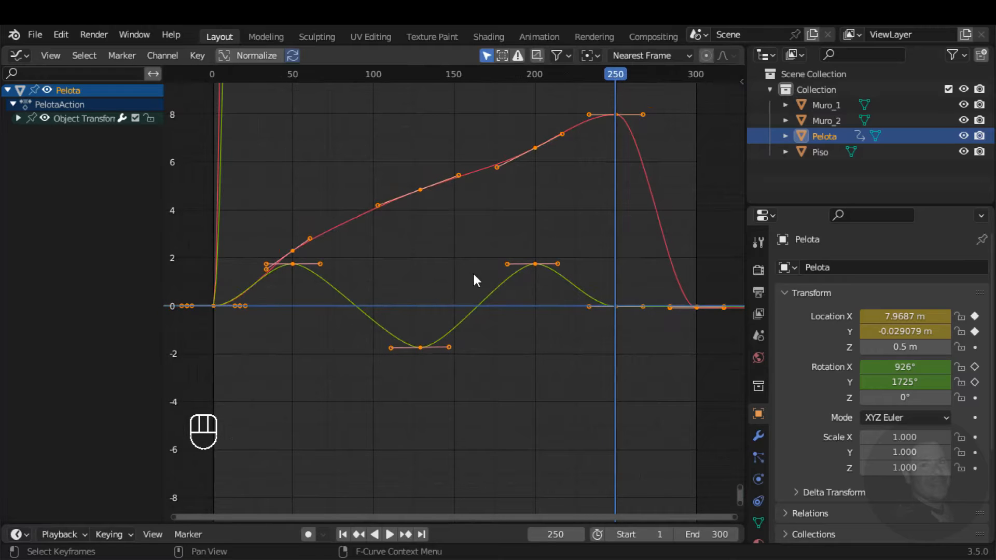
pyautogui.keyDown('shift'); pyautogui.moveTo(475, 273); pyautogui.dragTo(490, 297, button='middle'); pyautogui.keyUp('shift')
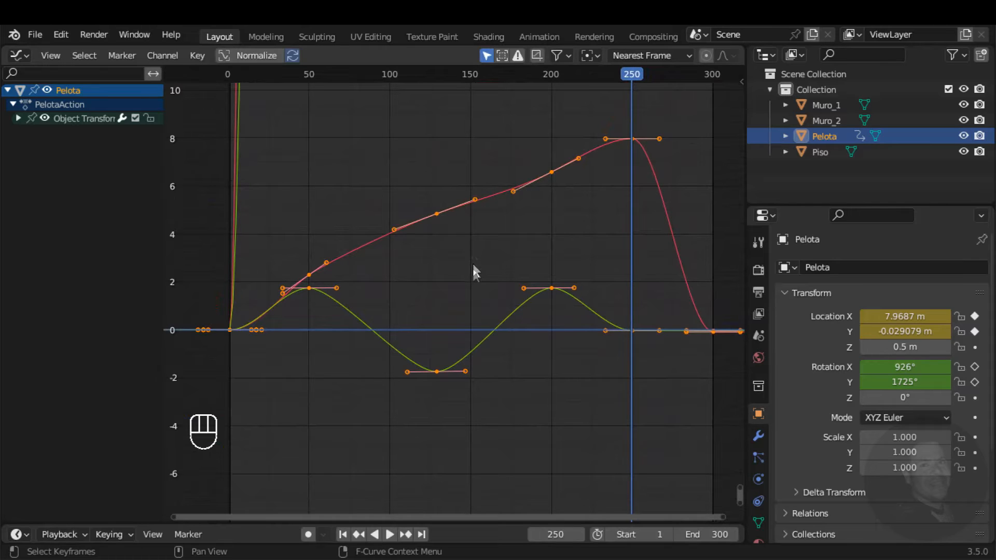
# Box-select the X Location keyframes near frames 130 and 200 with the Y Location keyframe at 200, and clear the selection.
pyautogui.click(518, 257)
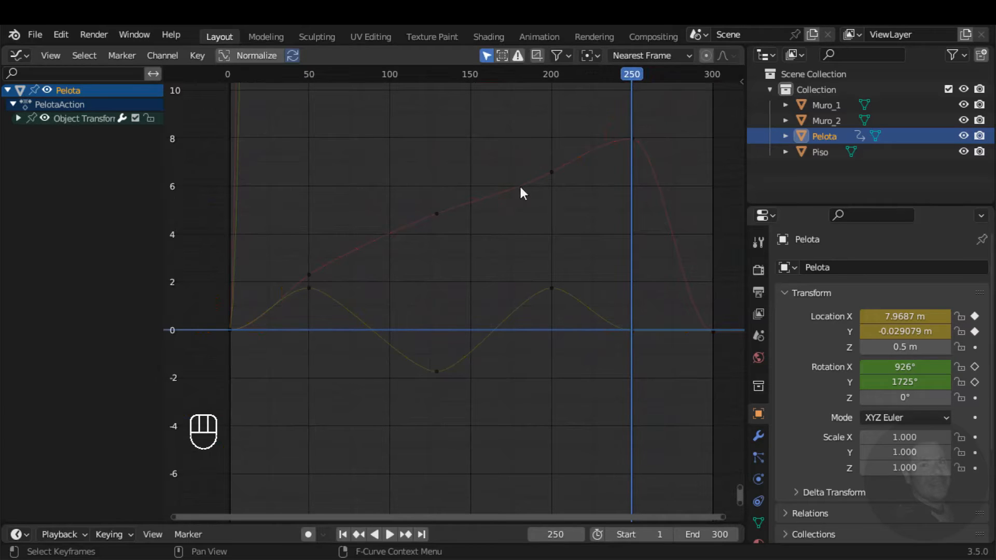
pyautogui.moveTo(568, 144); pyautogui.dragTo(433, 309)
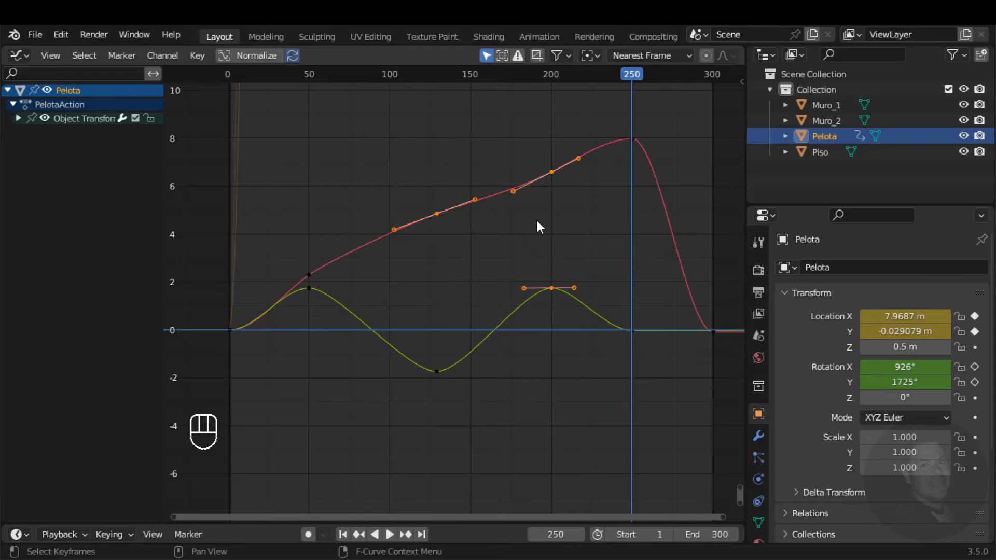
pyautogui.click(466, 223)
# Select all linked keyframes of the X Location curve from its keyframe near frame 130, and extend the selection to every curve.
pyautogui.click(437, 213)
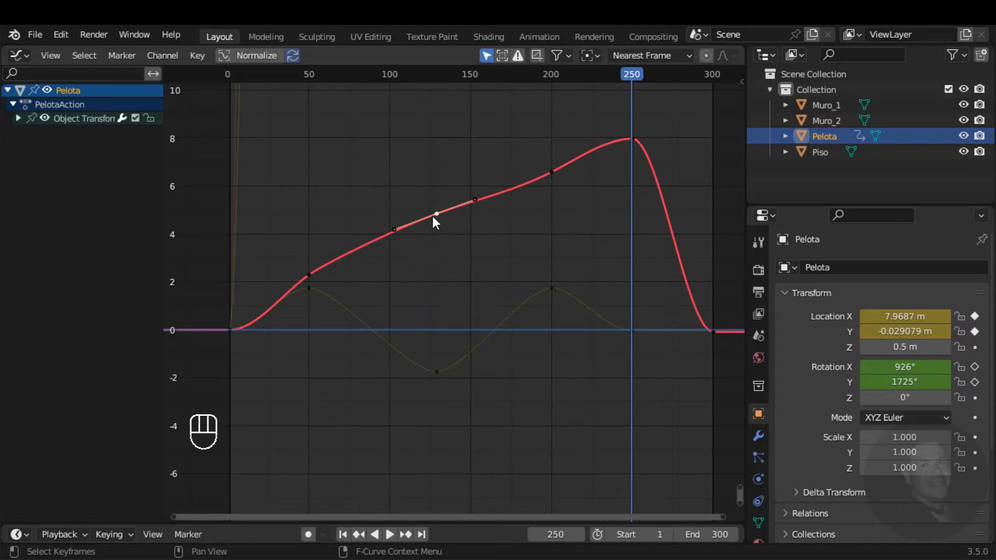
pyautogui.press('l')
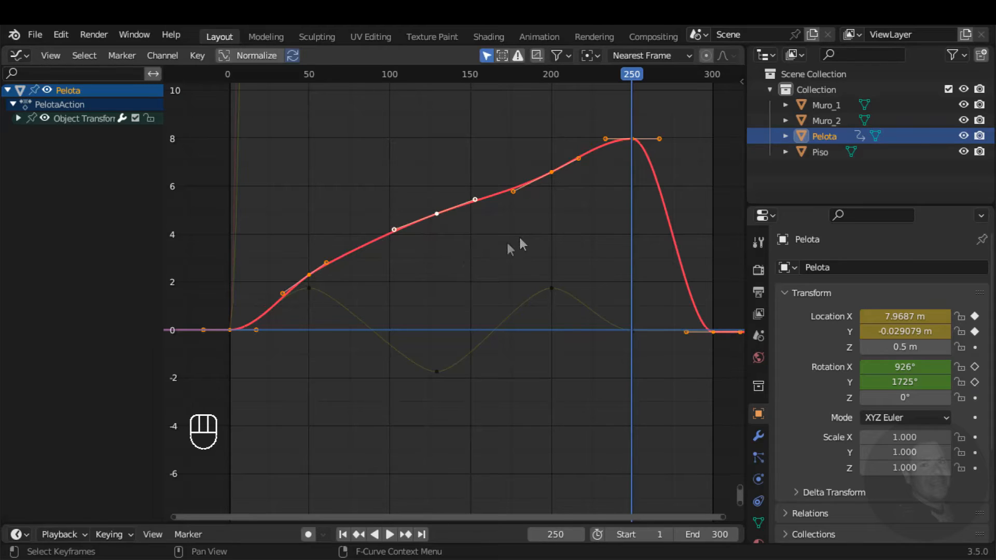
pyautogui.press('a')
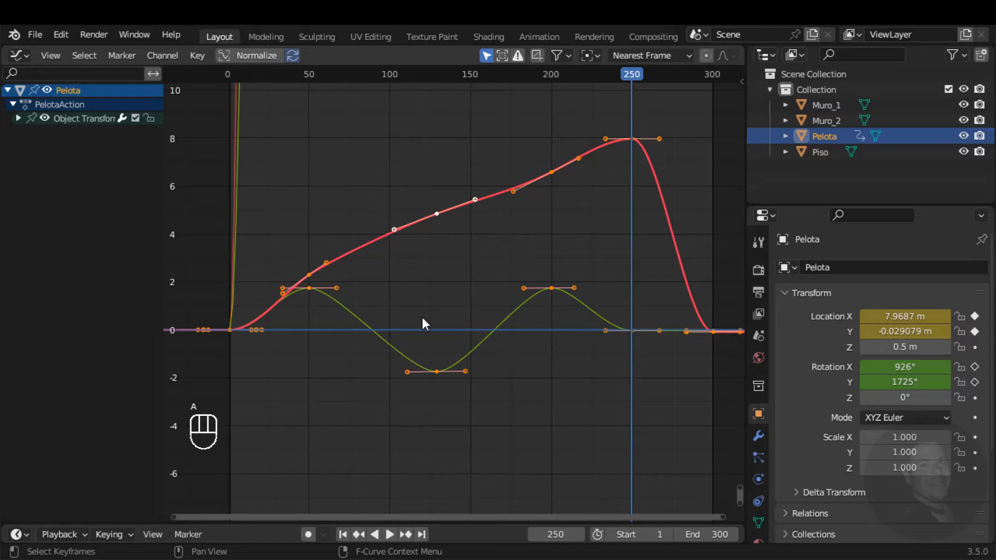
# Frame the view on the X Location keyframe near frame 130, and stretch the graph vertically to show the location curves.
pyautogui.click(440, 290)
pyautogui.click(434, 215)
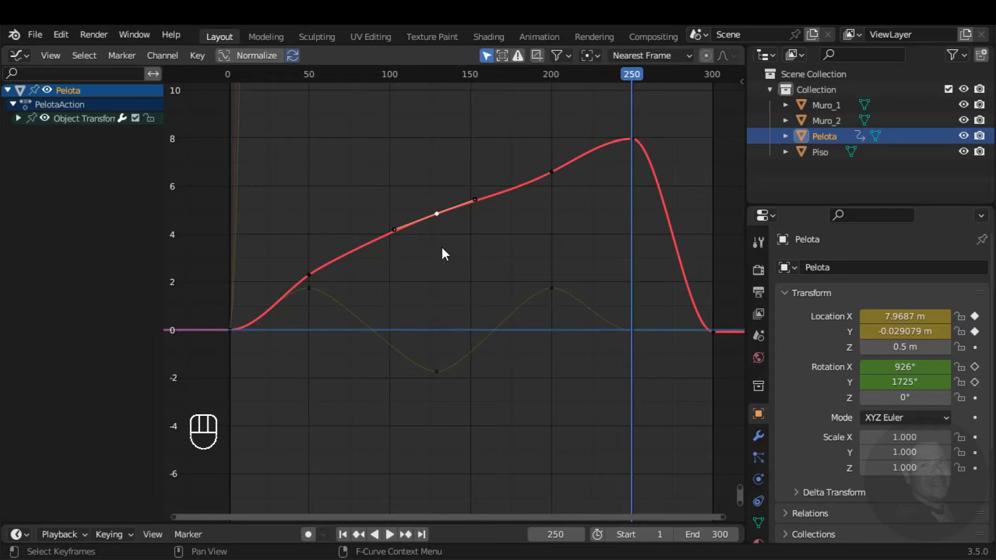
pyautogui.press('KP_Decimal')
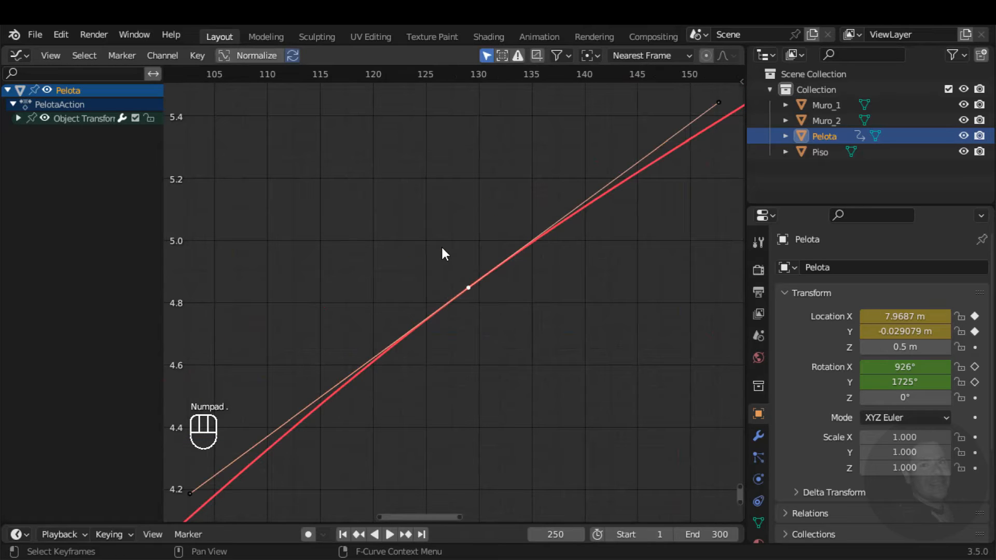
pyautogui.scroll(-7, 442, 249)
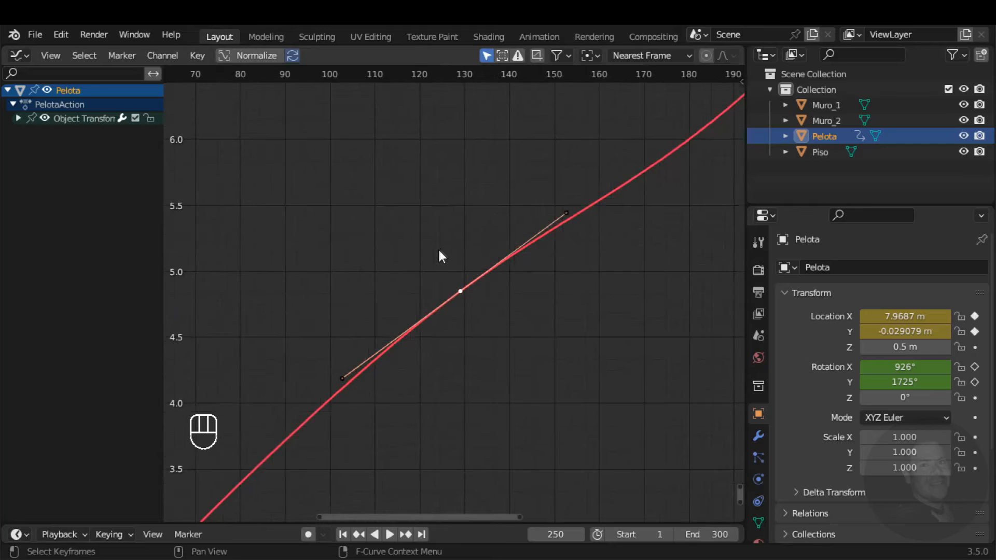
pyautogui.scroll(-6, 434, 251)
pyautogui.keyDown('ctrl'); pyautogui.moveTo(422, 318); pyautogui.dragTo(490, 275, button='middle'); pyautogui.keyUp('ctrl')
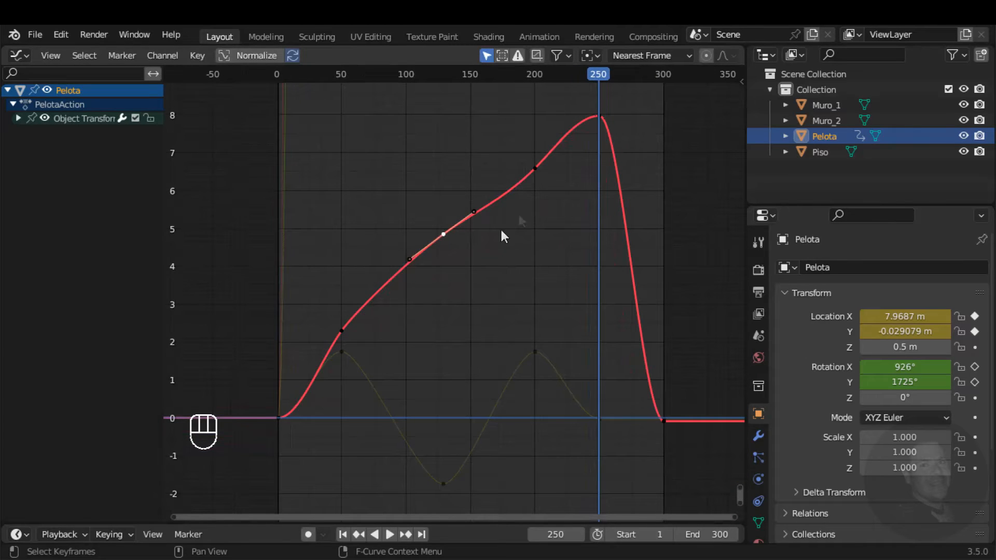
# Try moving all keyframes by -27.5 frames and 1.2345 in value, and undo the move.
pyautogui.press('a')
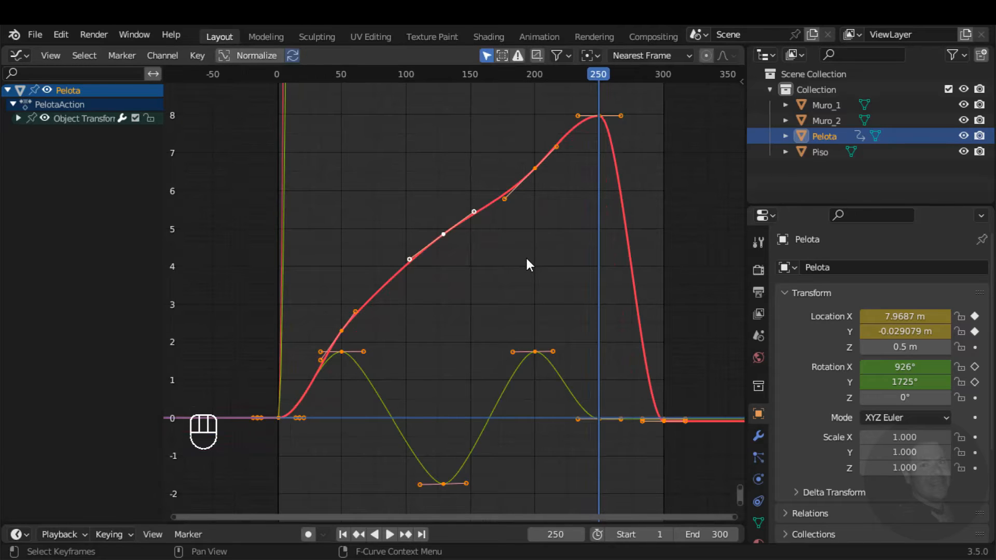
pyautogui.press('g')
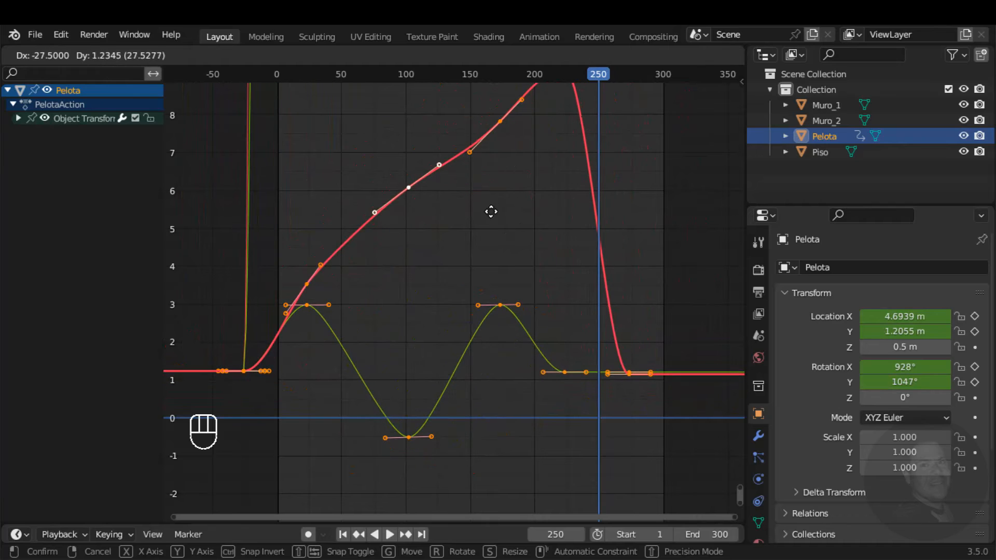
pyautogui.click(491, 212)
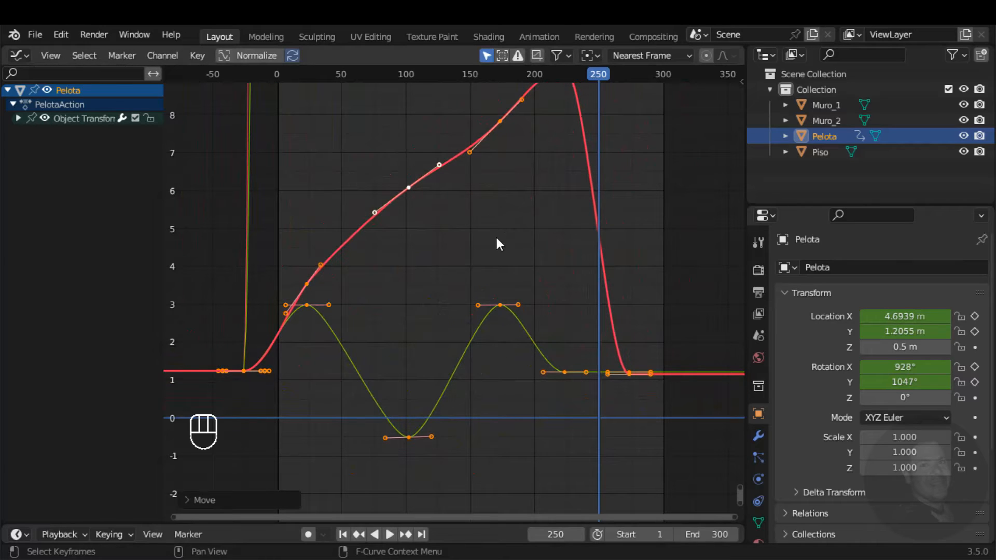
pyautogui.hotkey('ctrl', 'z')
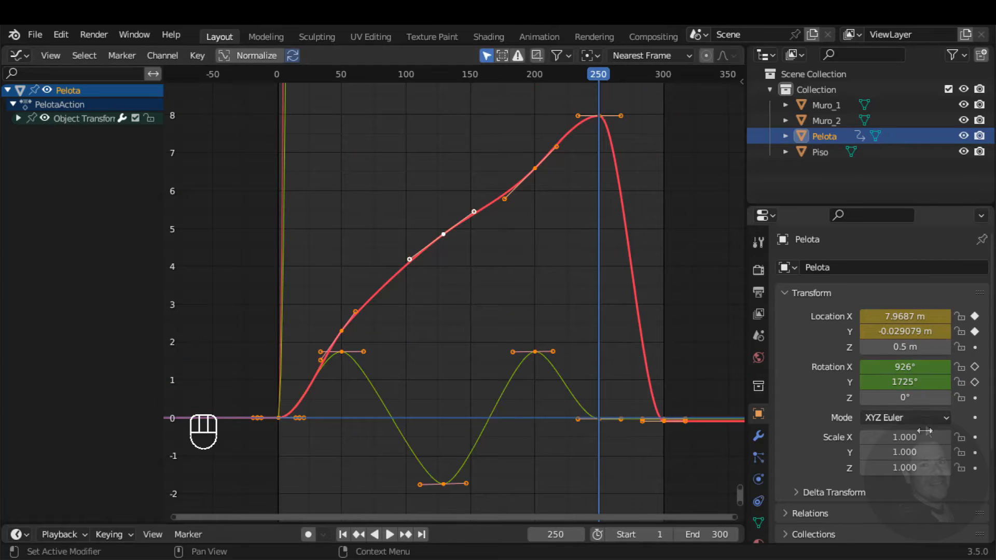
# Expand the ball's Object Transforms channels and identify the X Location and Y Location curves by selecting their keyframes at frame 200.
pyautogui.click(18, 118)
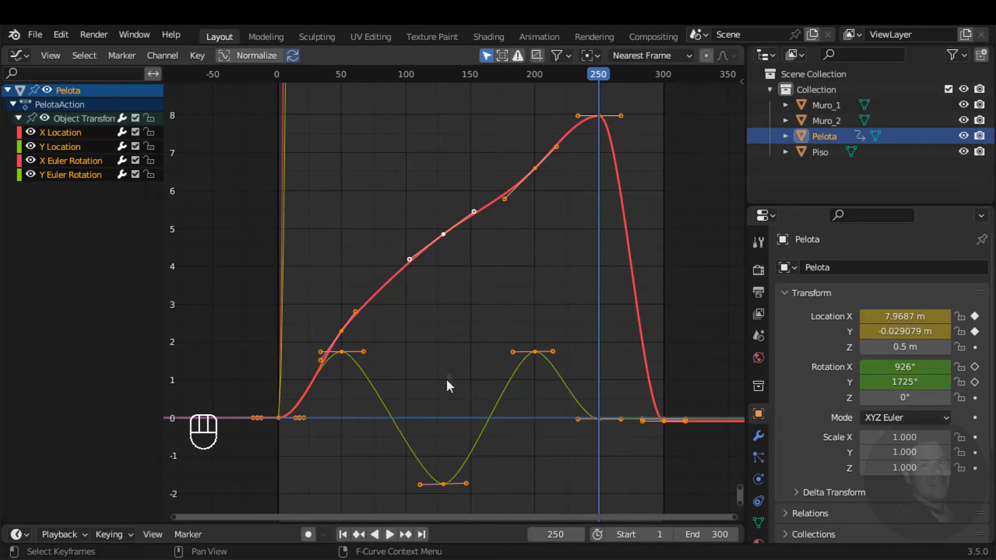
pyautogui.click(524, 239)
pyautogui.click(534, 169)
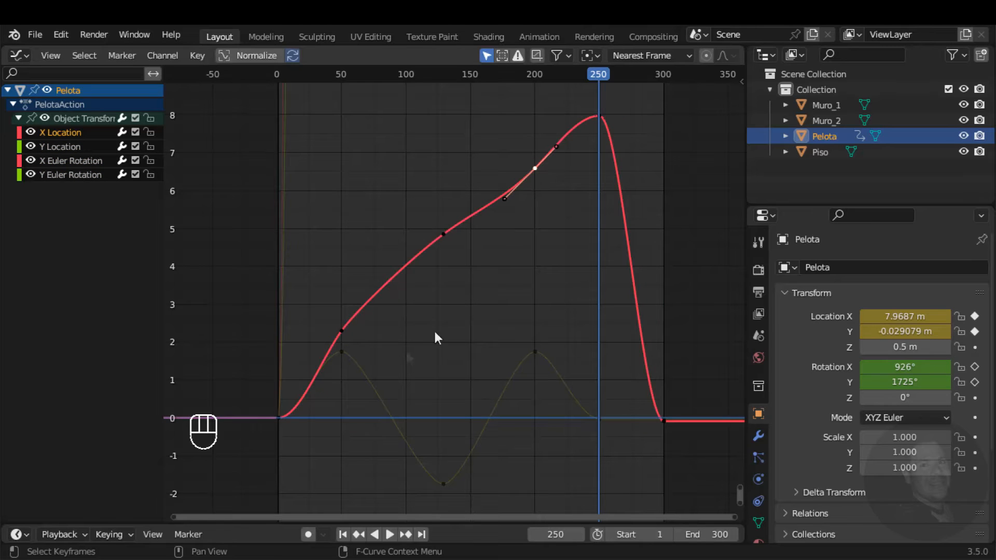
pyautogui.click(535, 352)
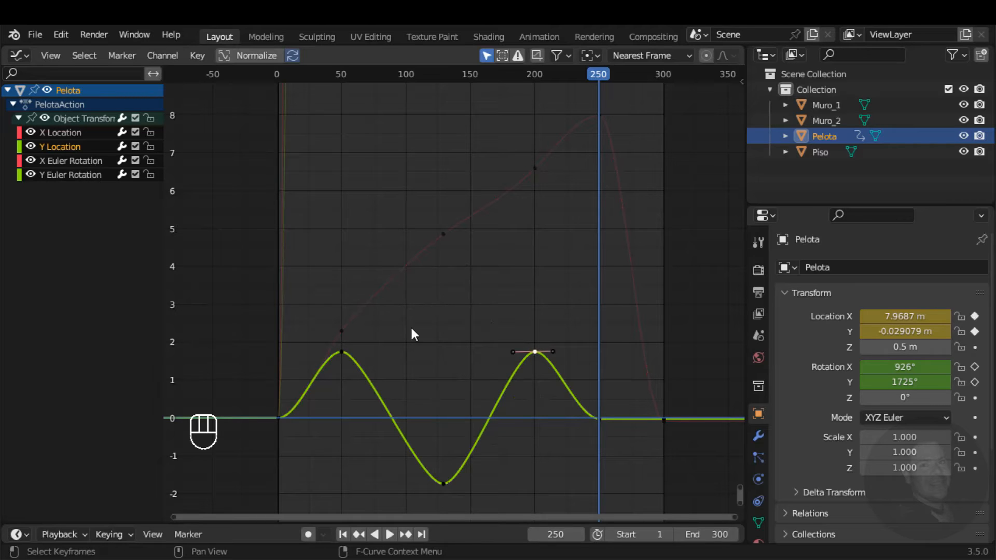
# Identify the Y and X Euler Rotation curves by selecting a keyframe on each, and select all keyframes.
pyautogui.keyDown('shift'); pyautogui.moveTo(444, 243); pyautogui.dragTo(433, 287, button='middle'); pyautogui.keyUp('shift')
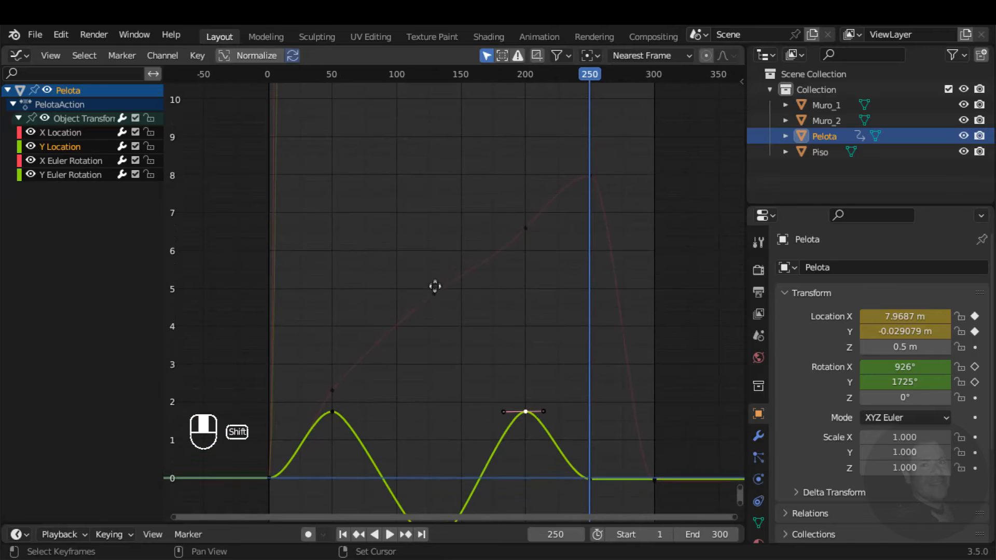
pyautogui.keyDown('ctrl'); pyautogui.moveTo(472, 223); pyautogui.dragTo(449, 462, button='middle'); pyautogui.keyUp('ctrl')
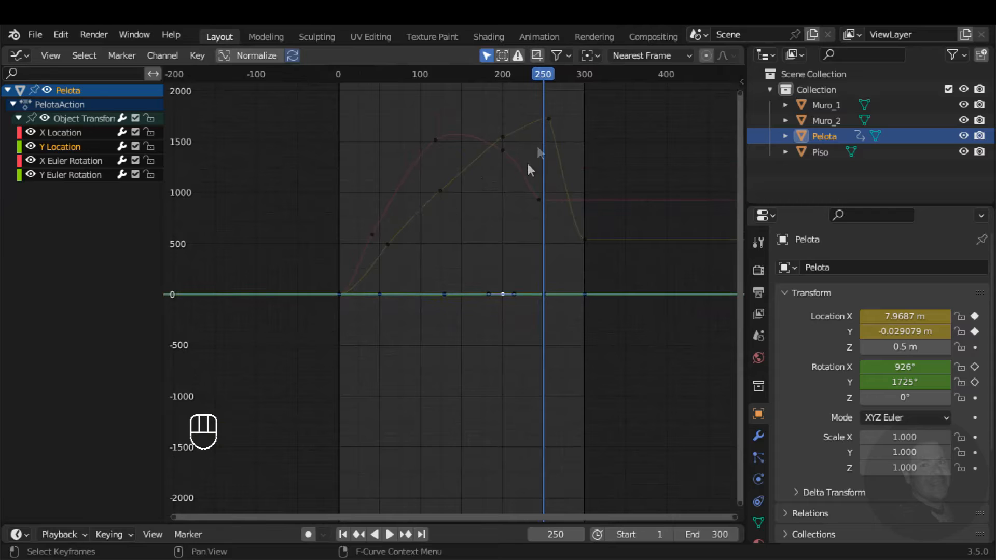
pyautogui.click(544, 120)
pyautogui.click(547, 119)
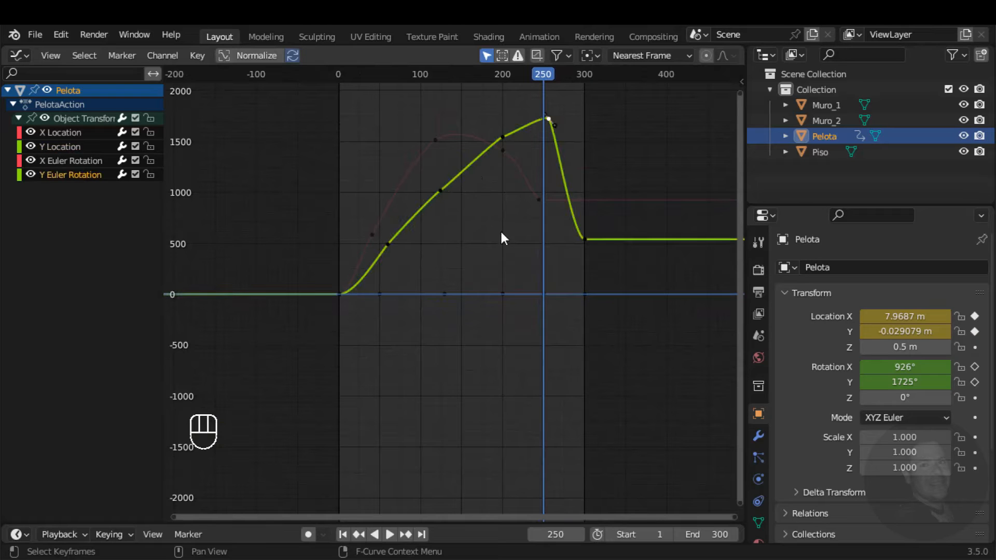
pyautogui.click(435, 140)
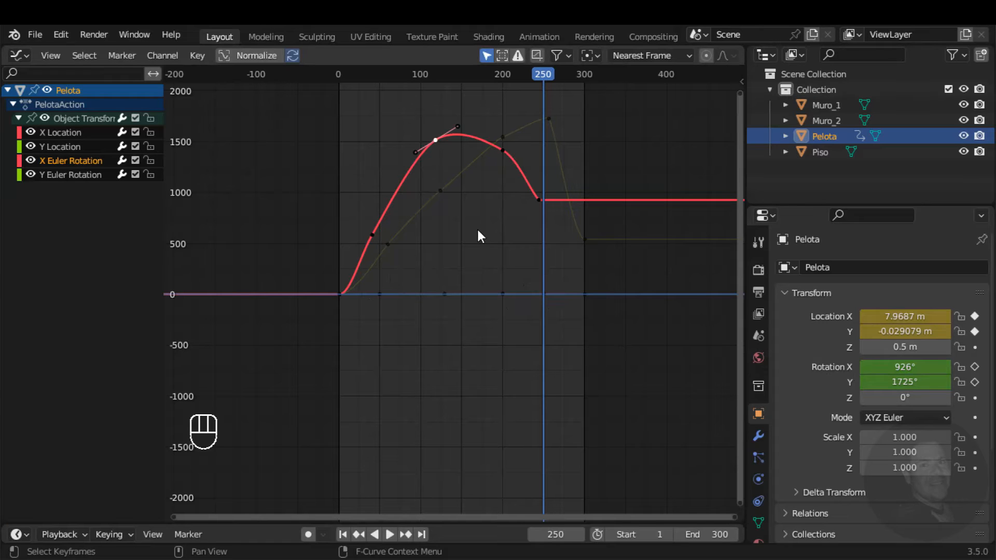
pyautogui.press('a')
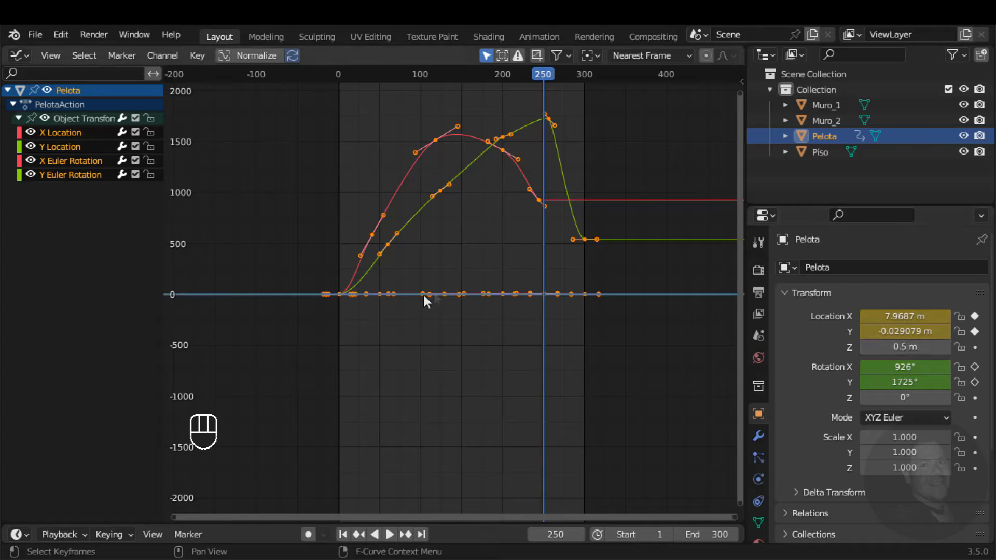
# Examine the X and Y Location curves up close against the much larger value range of the rotation curves.
pyautogui.scroll(1, 442, 288)
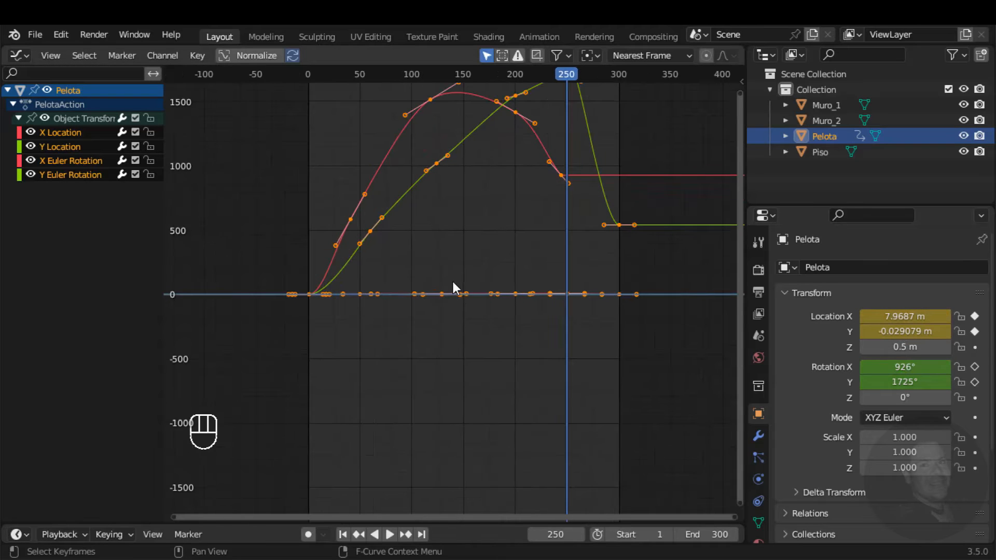
pyautogui.keyDown('ctrl'); pyautogui.moveTo(461, 294); pyautogui.dragTo(511, 221, button='middle'); pyautogui.keyUp('ctrl')
pyautogui.scroll(-8, 512, 223)
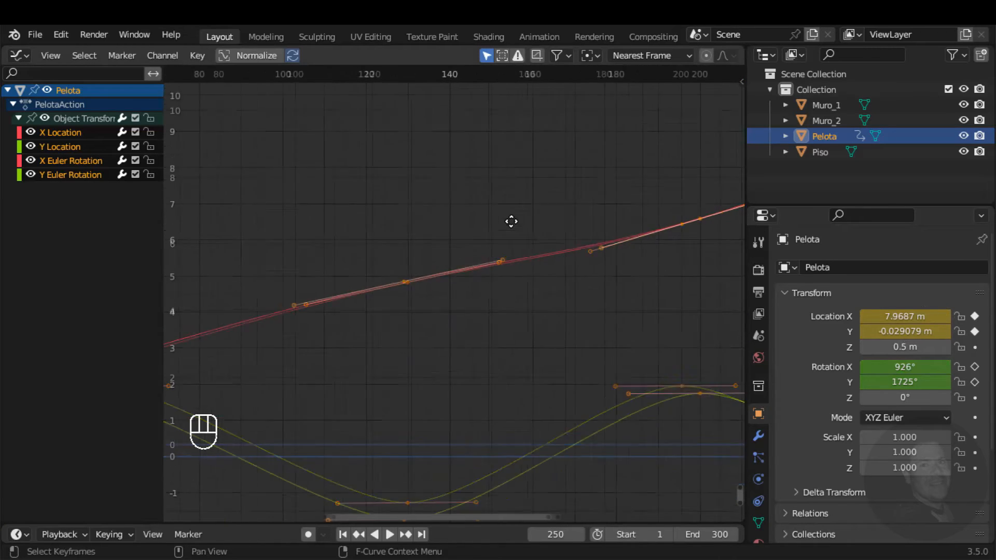
pyautogui.scroll(-2, 512, 234)
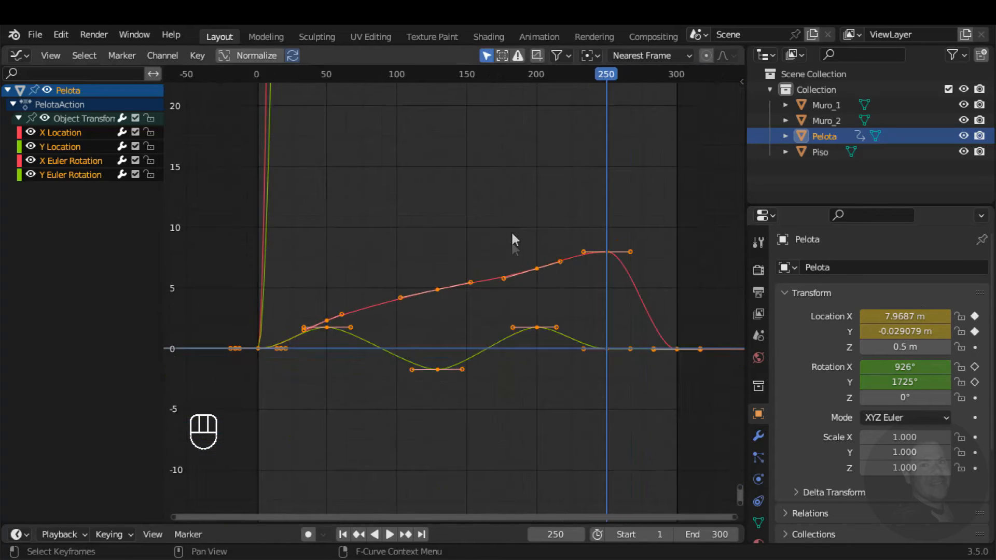
pyautogui.keyDown('ctrl'); pyautogui.moveTo(509, 318); pyautogui.dragTo(512, 285, button='middle'); pyautogui.keyUp('ctrl')
pyautogui.moveTo(501, 327); pyautogui.dragTo(498, 280, button='middle')
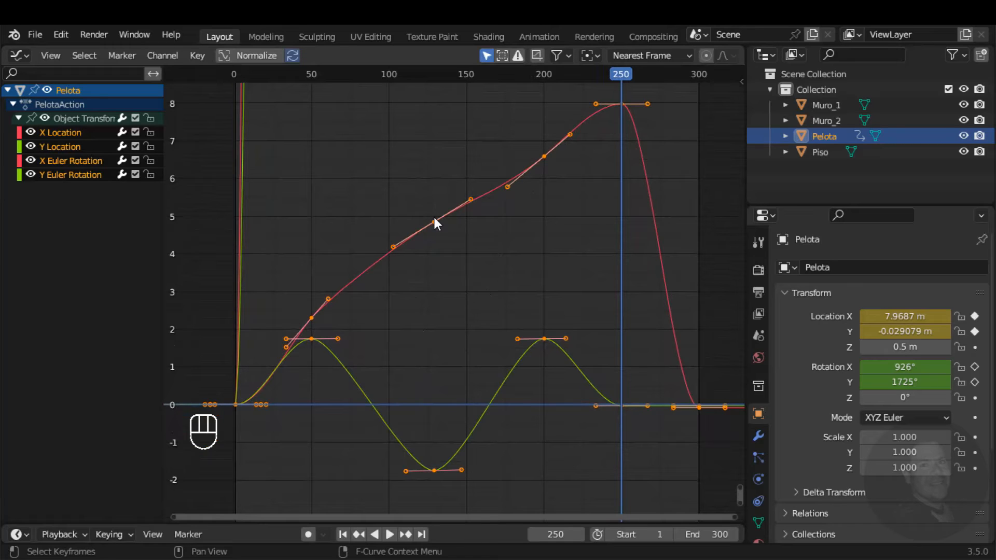
# Turn on Normalize to compare all location and rotation curves on a common -1 to 1 scale, and turn it off again.
pyautogui.click(256, 55)
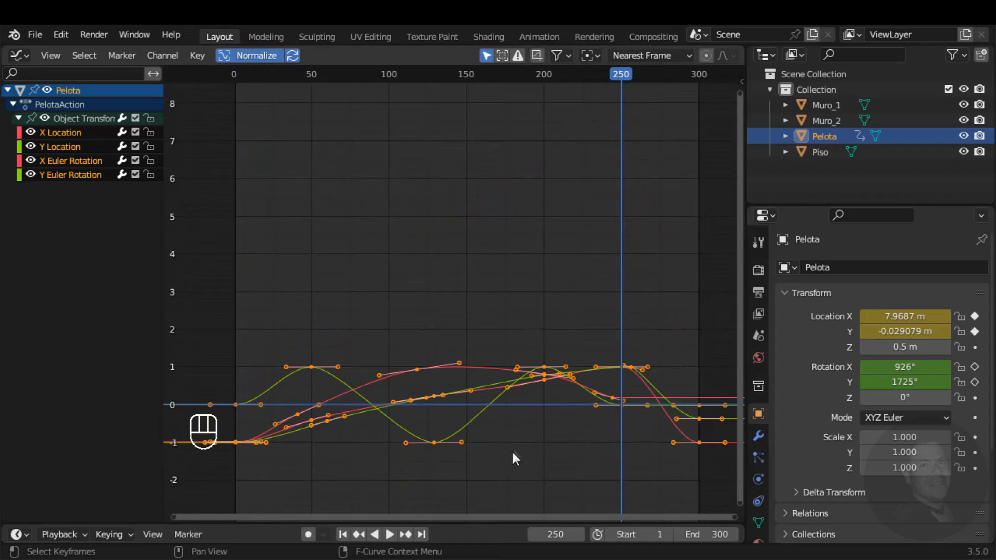
pyautogui.keyDown('ctrl'); pyautogui.moveTo(503, 411); pyautogui.dragTo(506, 99, button='middle'); pyautogui.keyUp('ctrl')
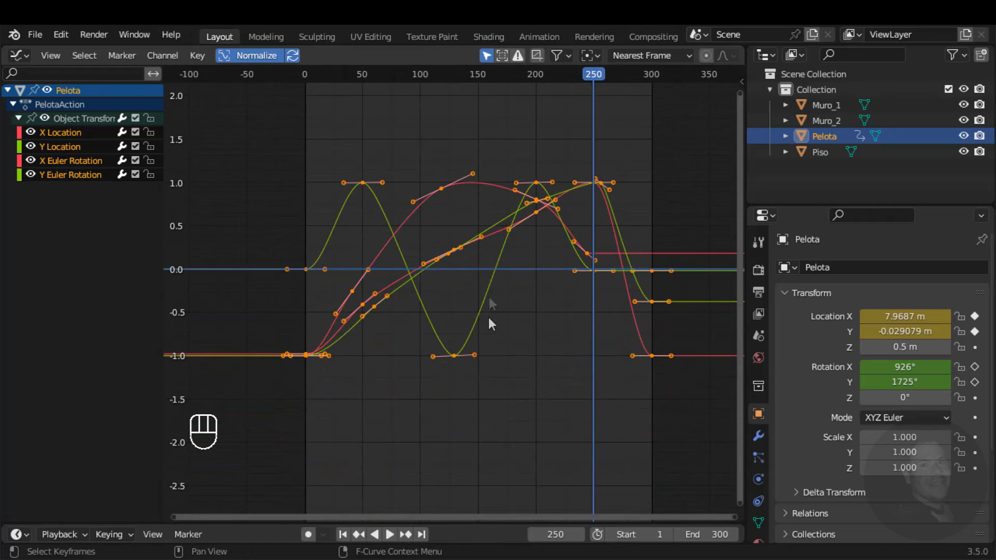
pyautogui.keyDown('ctrl'); pyautogui.moveTo(494, 333); pyautogui.dragTo(526, 309, button='middle'); pyautogui.keyUp('ctrl')
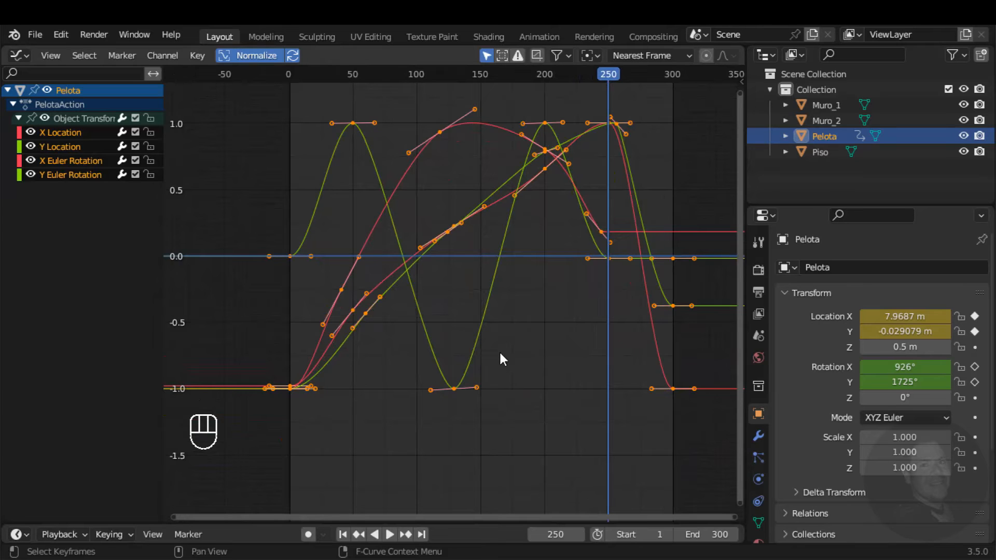
pyautogui.scroll(-1, 500, 353)
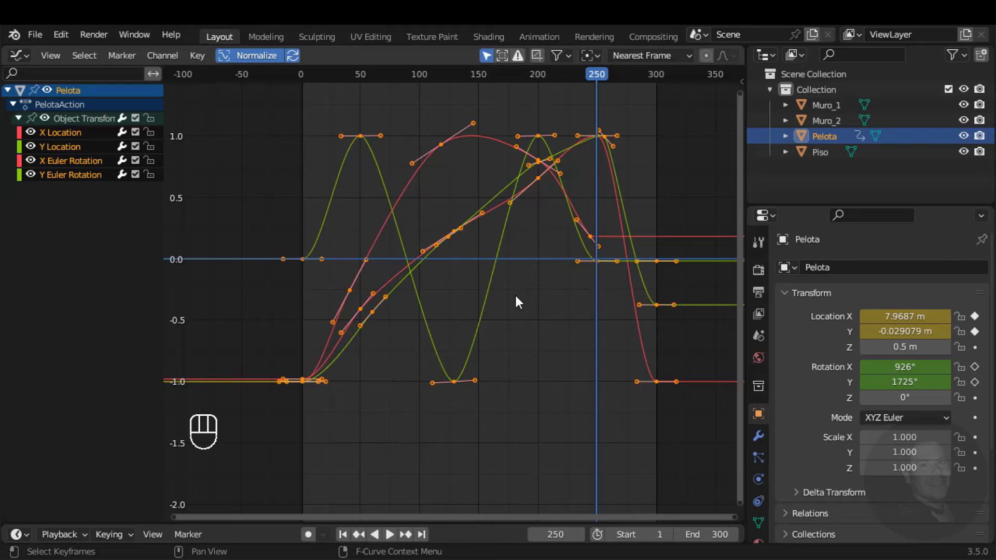
pyautogui.click(257, 55)
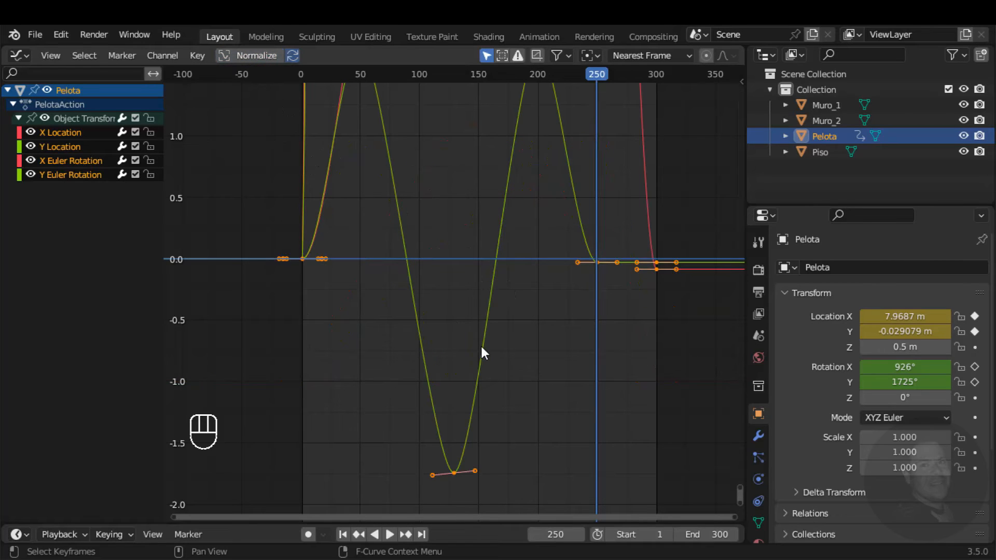
pyautogui.keyDown('ctrl'); pyautogui.moveTo(466, 261); pyautogui.dragTo(458, 334, button='middle'); pyautogui.keyUp('ctrl')
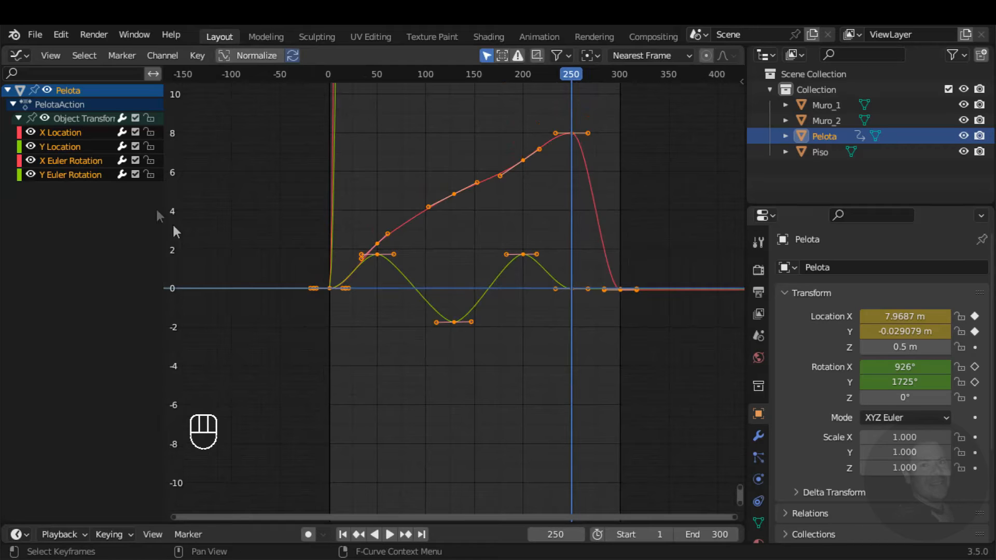
# Switch the Graph Editor area to the 3D Viewport and return the animation to frame 1.
pyautogui.click(23, 54)
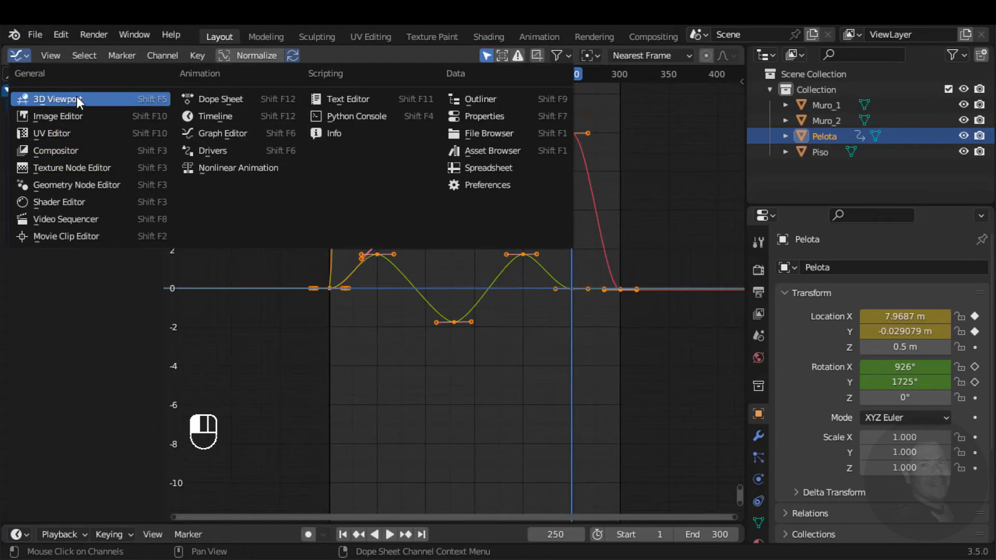
pyautogui.click(77, 96)
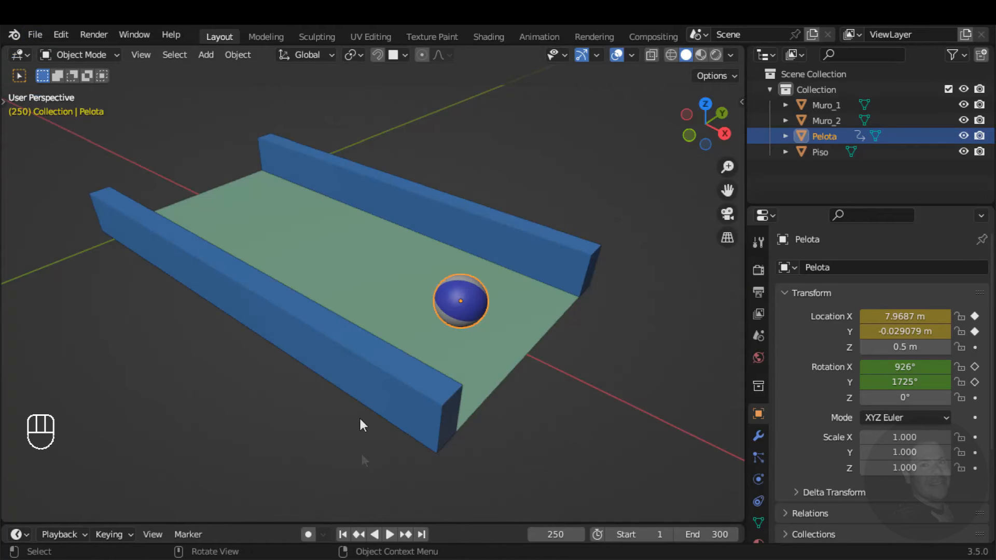
pyautogui.click(345, 534)
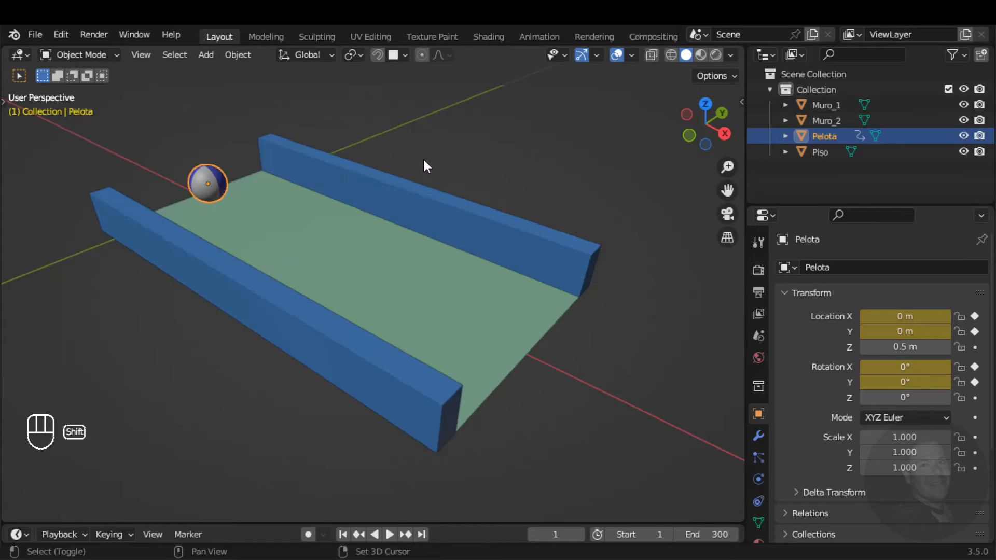
# Add a 1 m cube at the ball's starting point, set its Z location to 2 m, and deselect it.
pyautogui.hotkey('shift', 'a')
pyautogui.moveTo(423, 160)
pyautogui.click(496, 174)
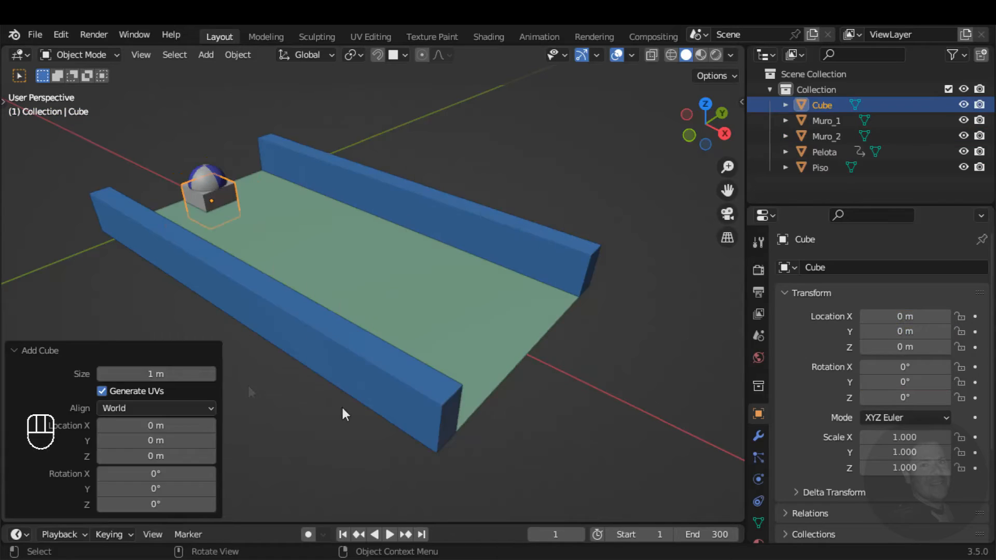
pyautogui.click(894, 347)
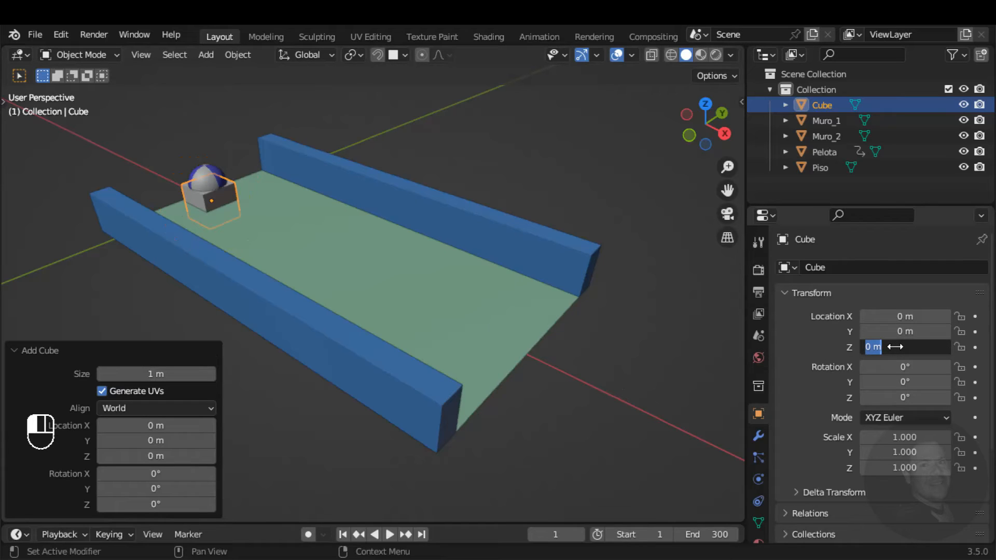
pyautogui.write('2')
pyautogui.press('Return')
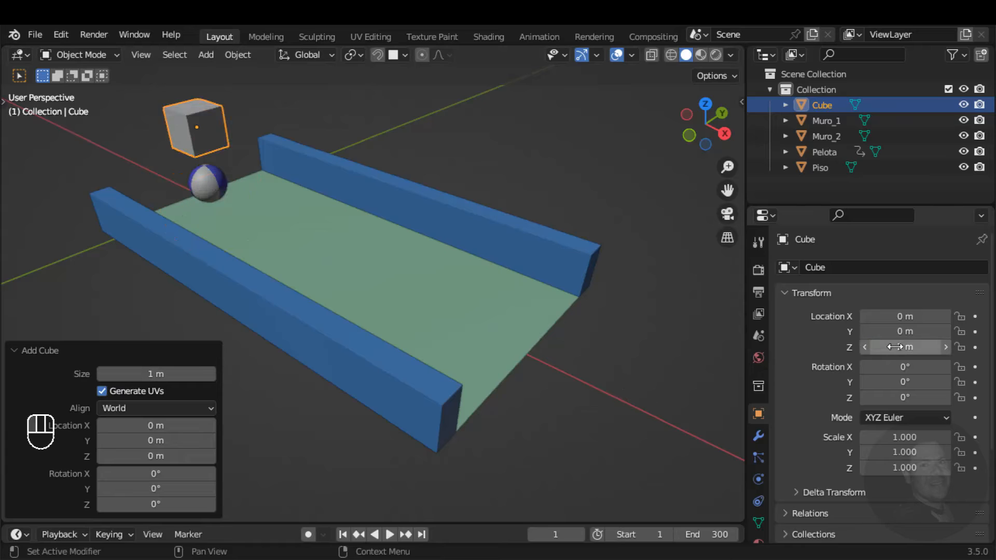
pyautogui.click(536, 162)
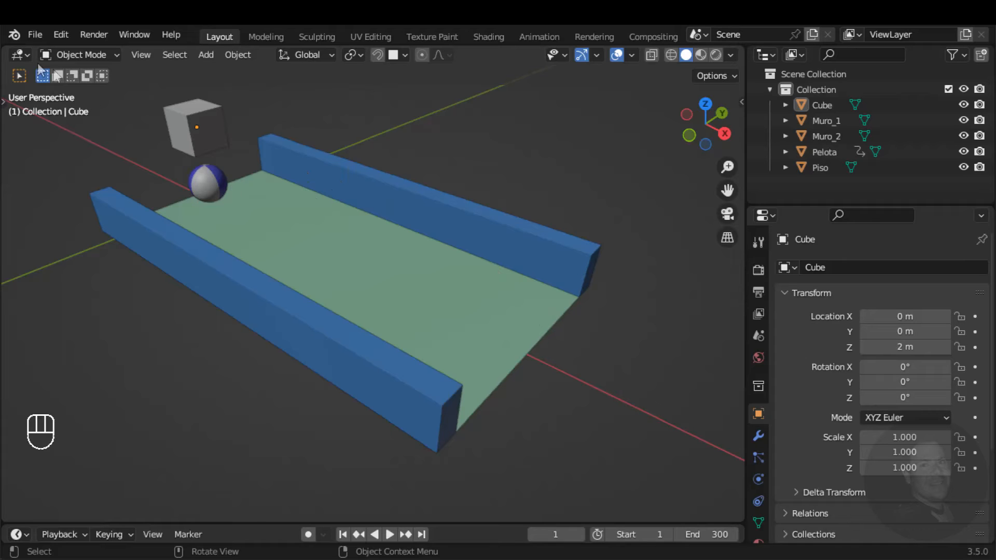
# Return to the Graph Editor and copy all of Pelota's location and rotation keyframes.
pyautogui.click(19, 55)
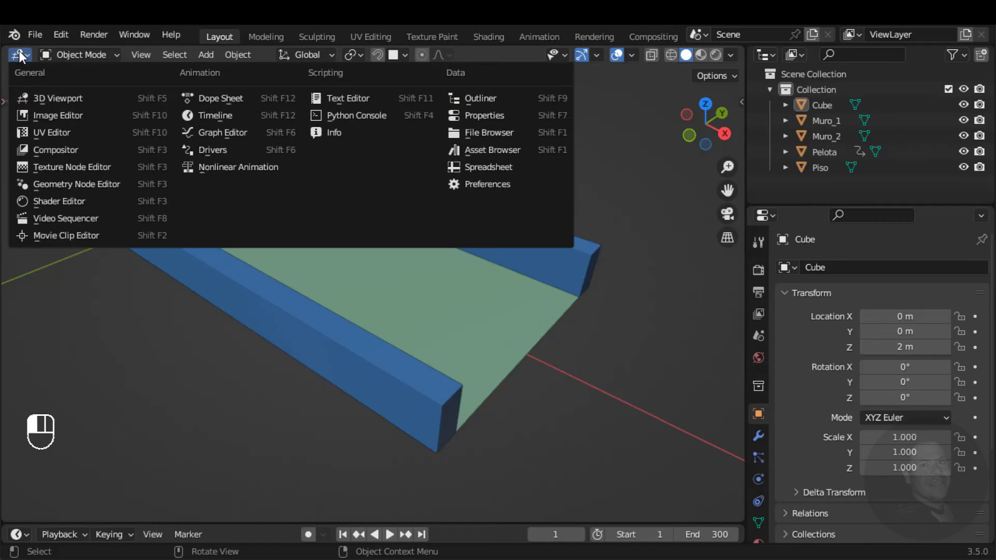
pyautogui.click(226, 138)
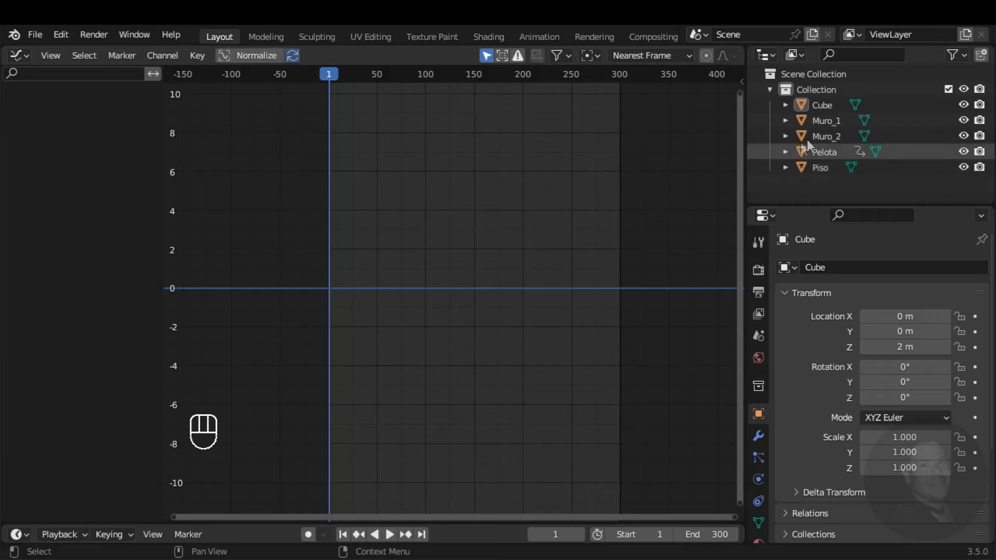
pyautogui.click(825, 151)
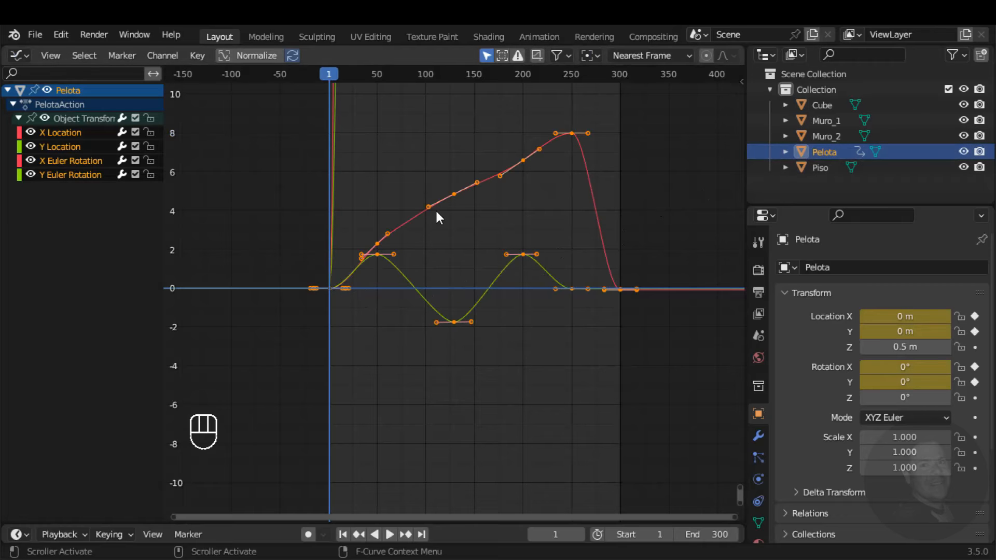
pyautogui.scroll(3, 445, 202)
pyautogui.keyDown('shift'); pyautogui.moveTo(530, 181); pyautogui.dragTo(478, 287, button='middle'); pyautogui.keyUp('shift')
pyautogui.click(505, 256)
pyautogui.press('a')
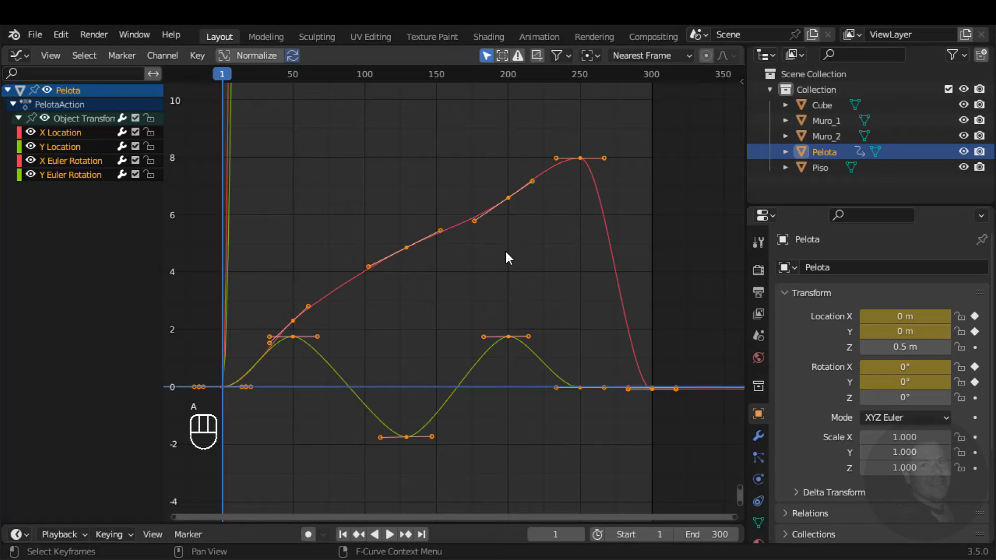
pyautogui.click(197, 55)
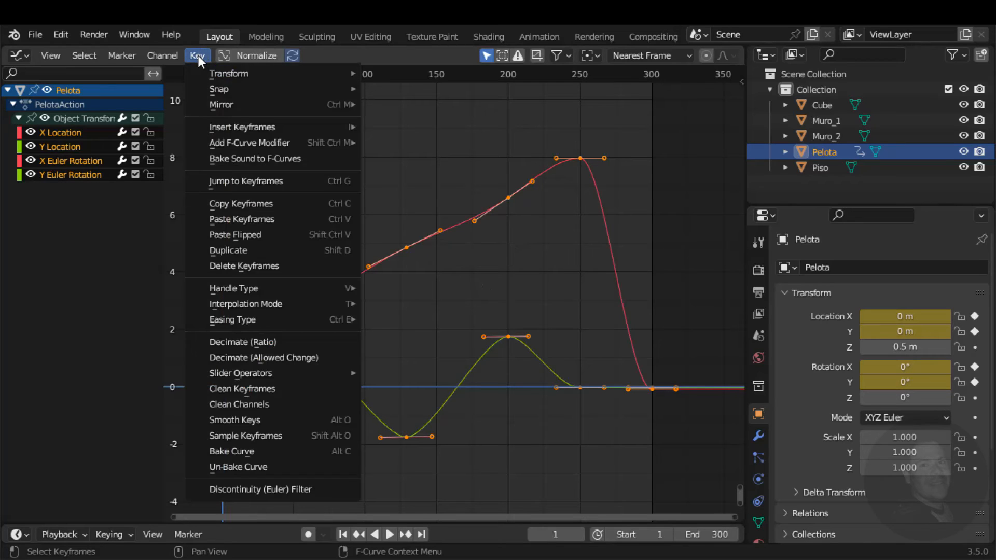
pyautogui.click(243, 203)
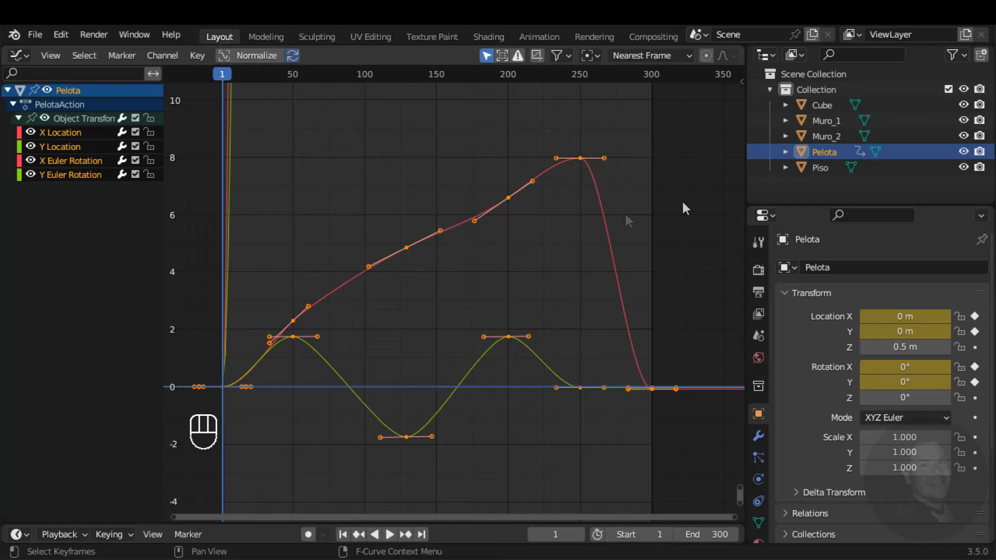
# Select the Cube and key its X and Y Location at frame 1.
pyautogui.click(833, 105)
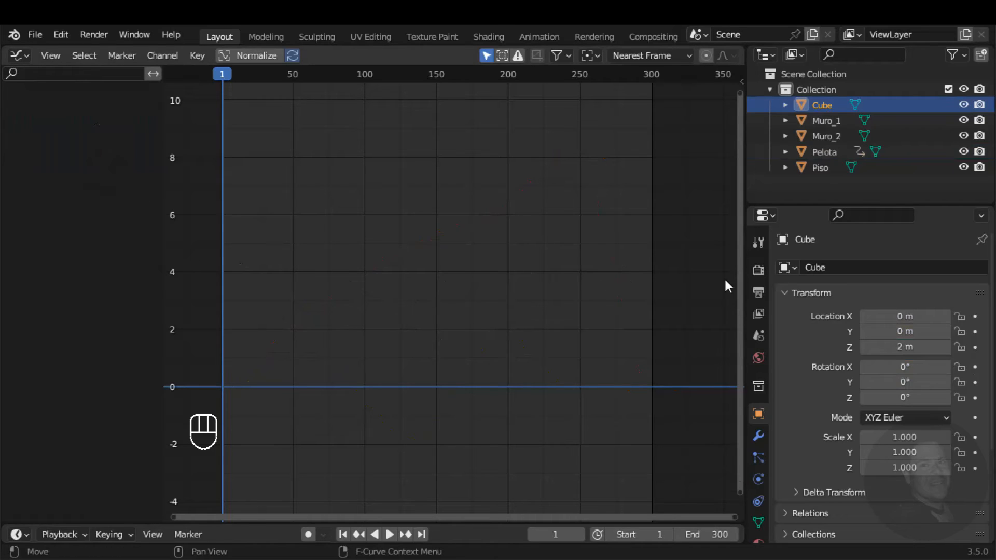
pyautogui.click(975, 317)
pyautogui.click(974, 332)
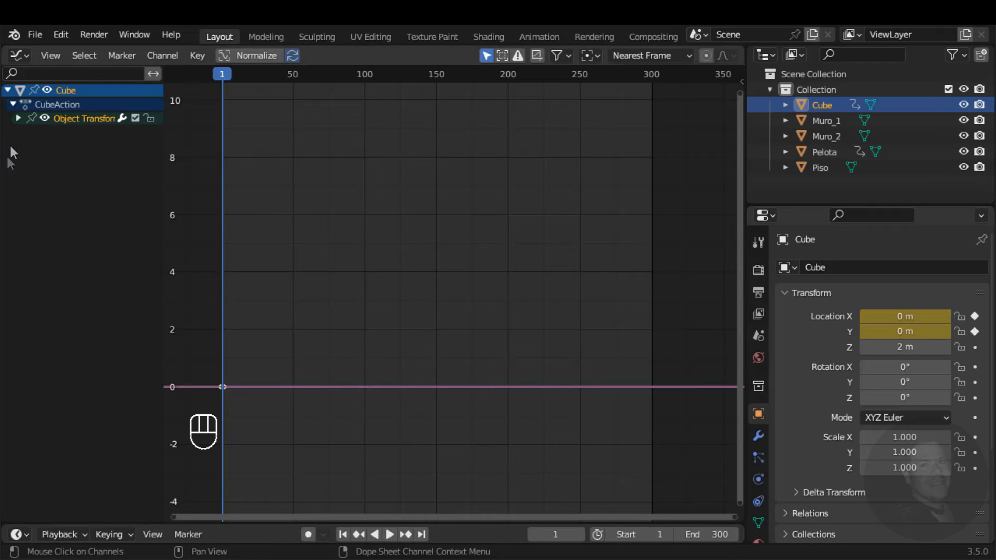
# Expand the Cube's Object Transforms channels, paste the copied keyframes onto them, and compare the curves with Pelota's.
pyautogui.click(18, 119)
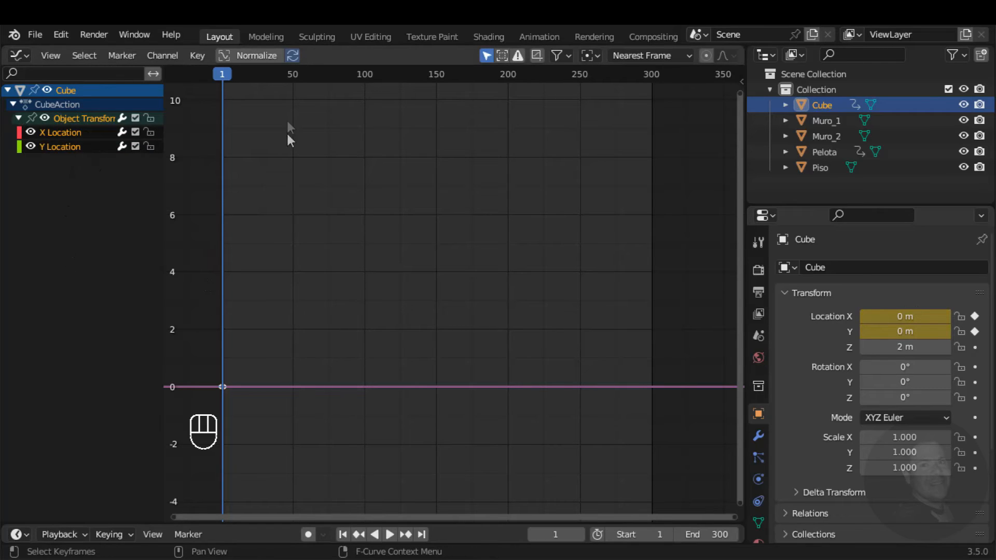
pyautogui.click(197, 55)
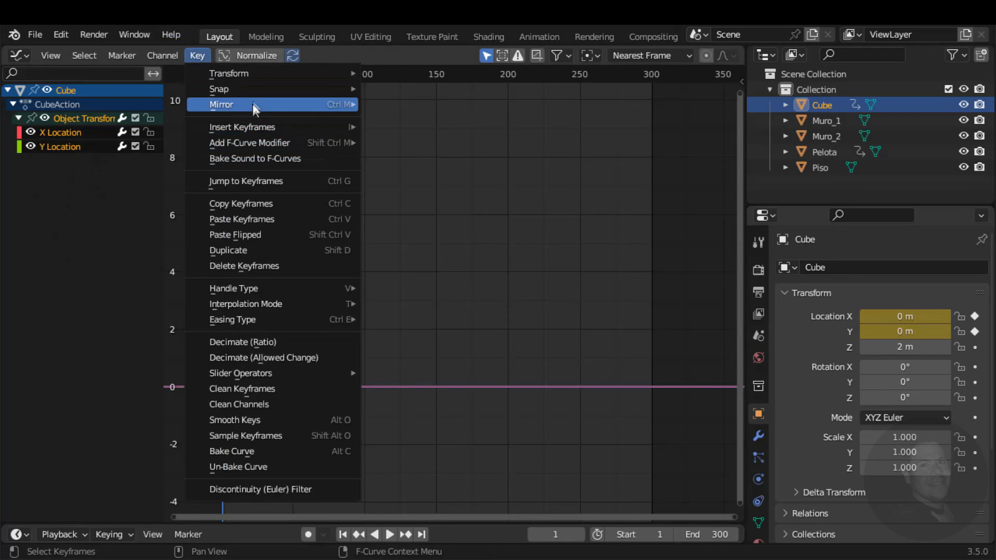
pyautogui.click(276, 220)
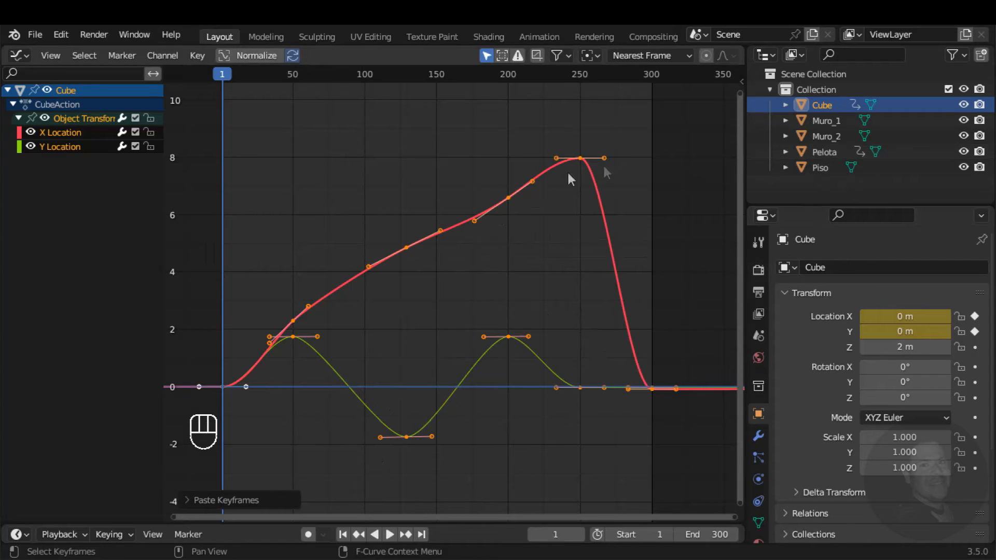
pyautogui.click(822, 152)
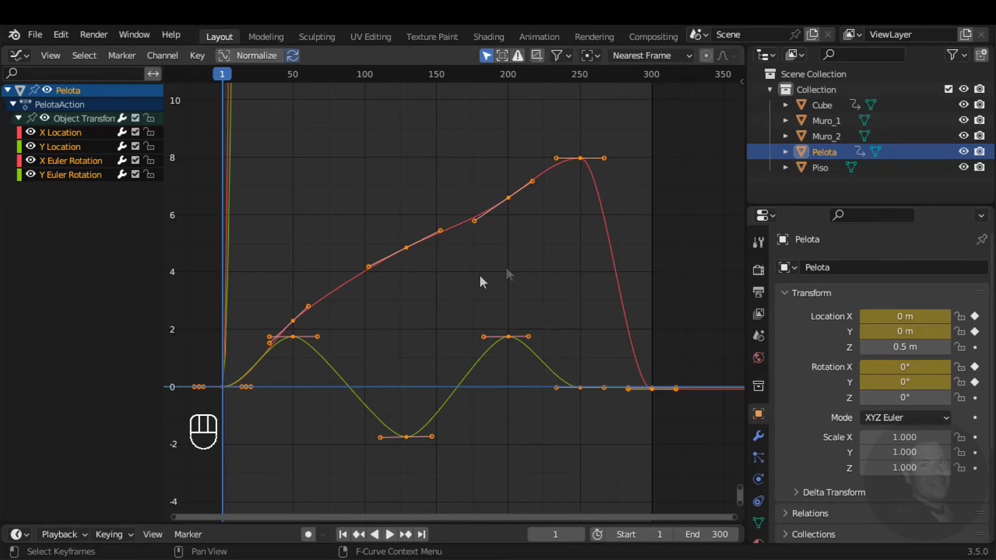
pyautogui.click(822, 106)
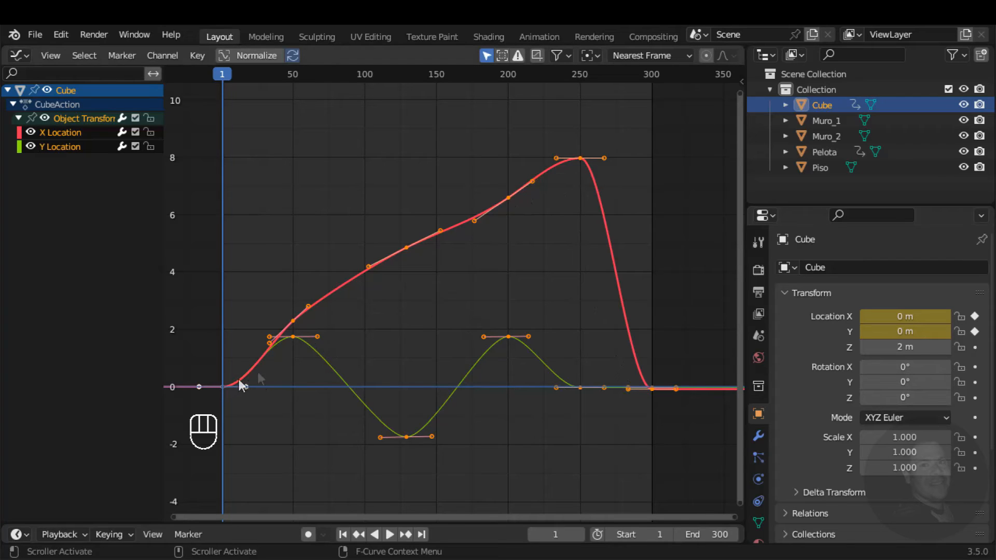
# Play the animation in the 3D Viewport to check the cube's motion against the ball's, and rewind to frame 1.
pyautogui.click(20, 55)
pyautogui.click(41, 95)
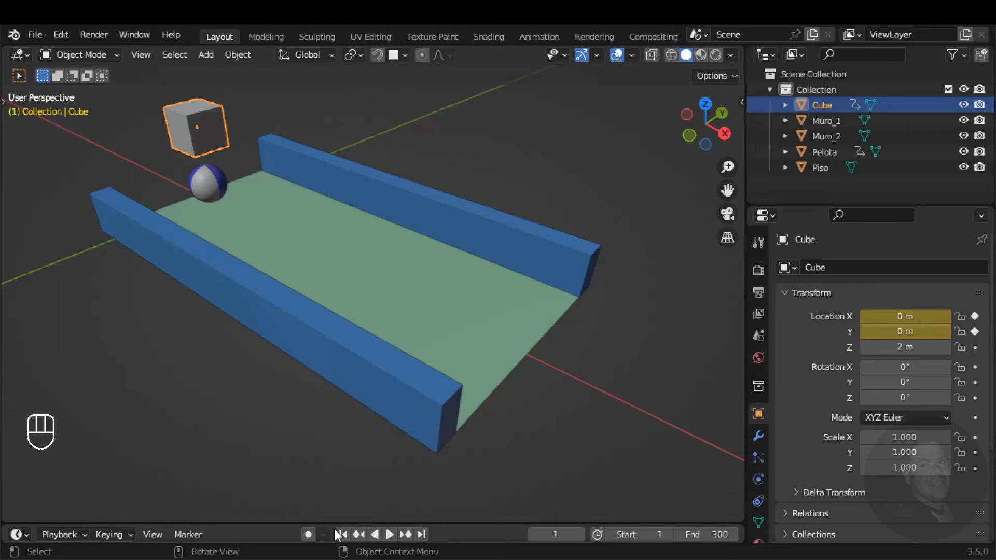
pyautogui.click(389, 534)
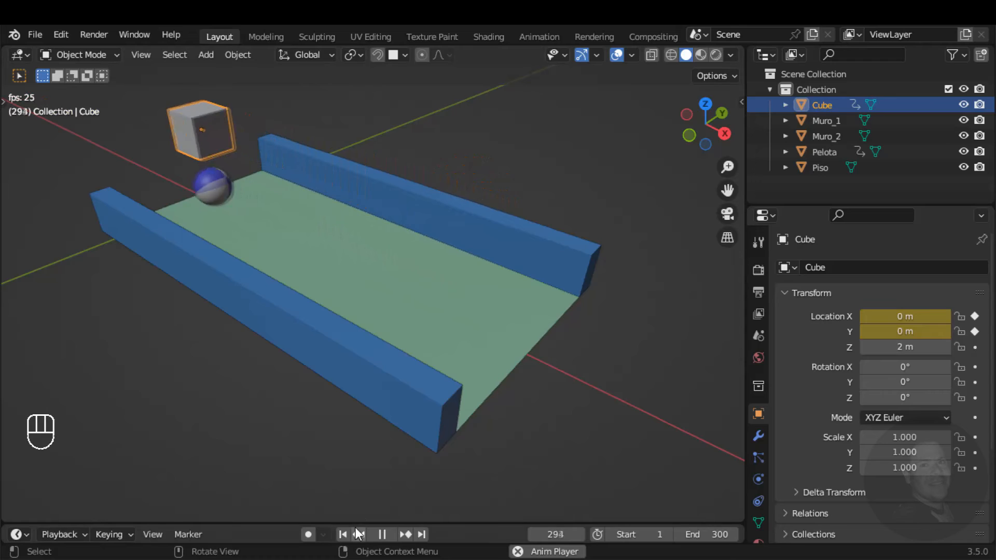
pyautogui.press('space')
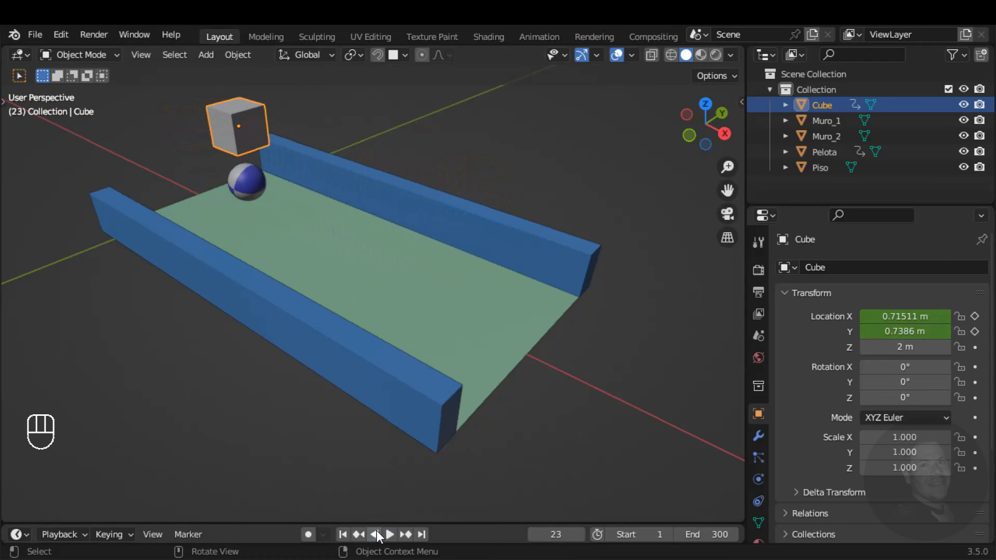
pyautogui.click(342, 534)
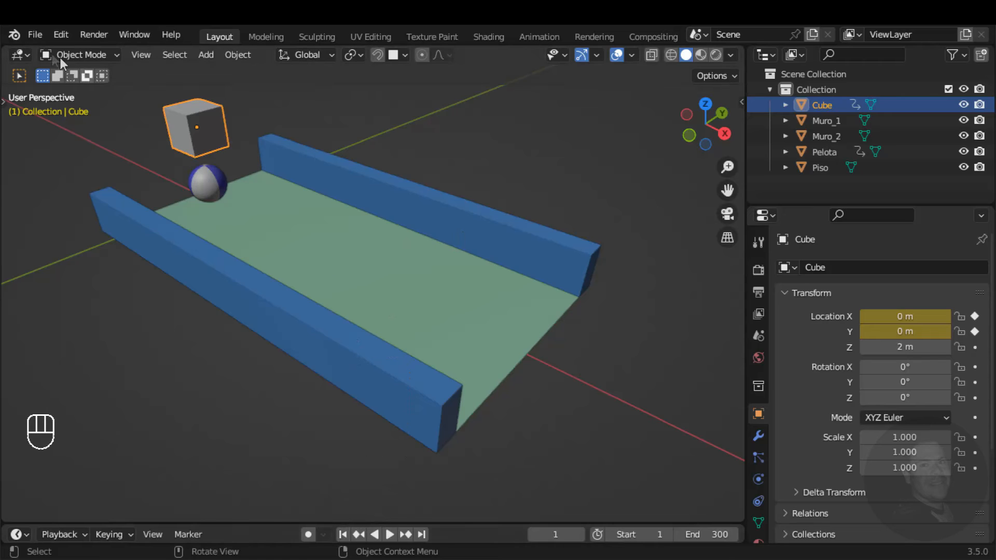
# Return to the Graph Editor and shift all of the Cube's keyframes about 14 frames forward in time, constrained to the X axis.
pyautogui.click(20, 53)
pyautogui.click(209, 135)
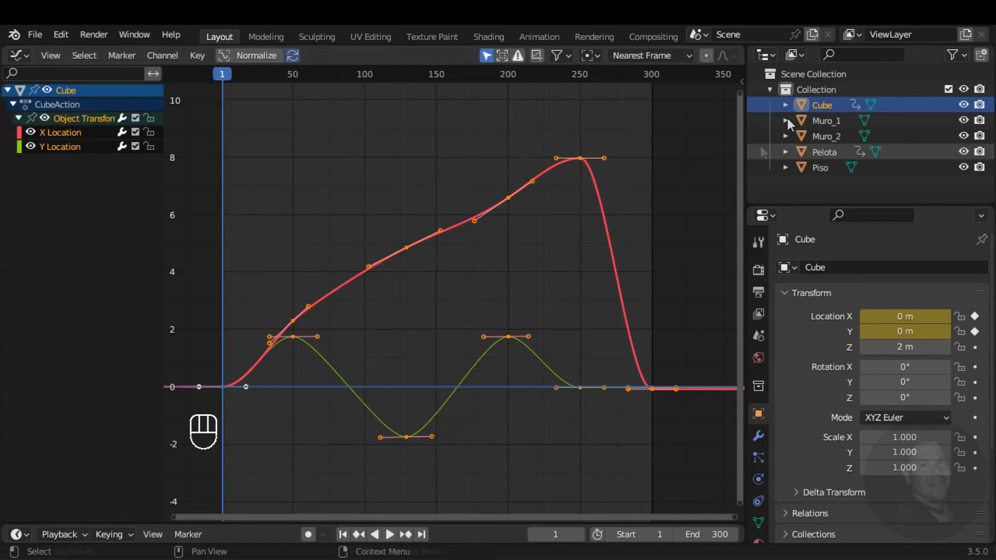
pyautogui.press('a')
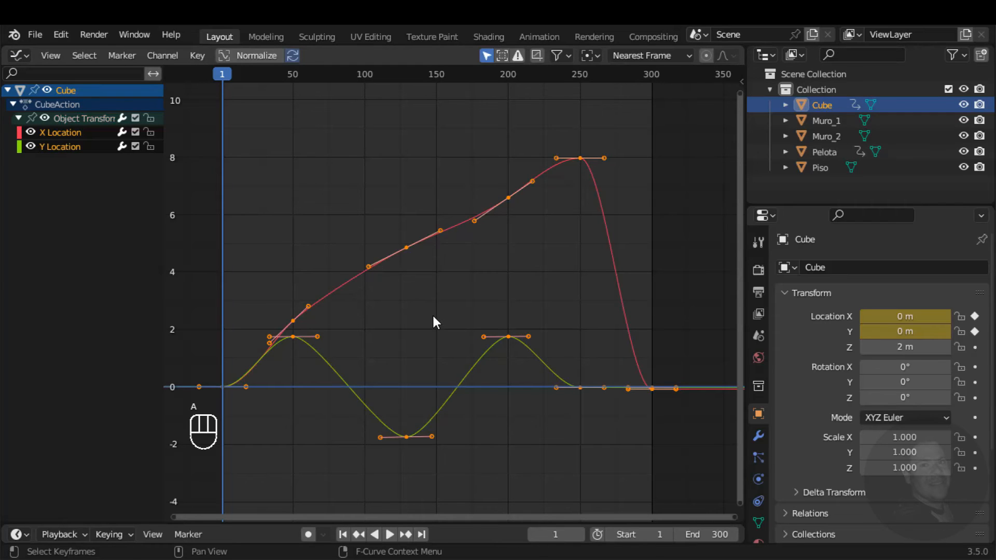
pyautogui.press('g')
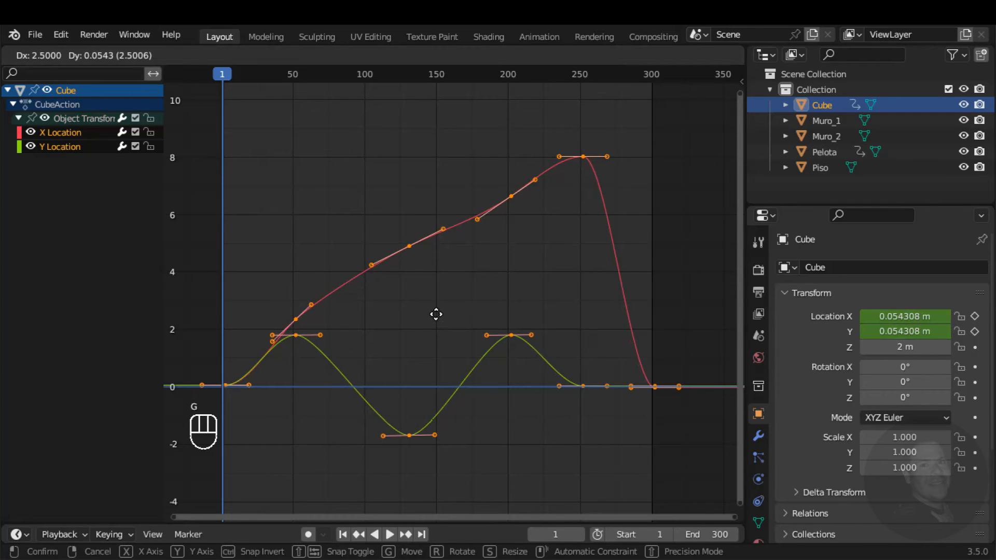
pyautogui.press('x')
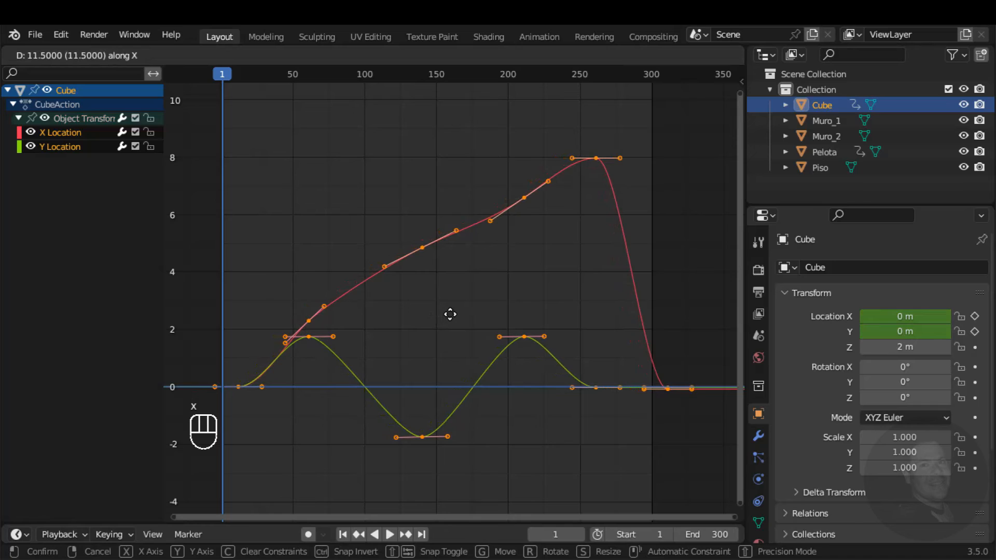
pyautogui.click(452, 314)
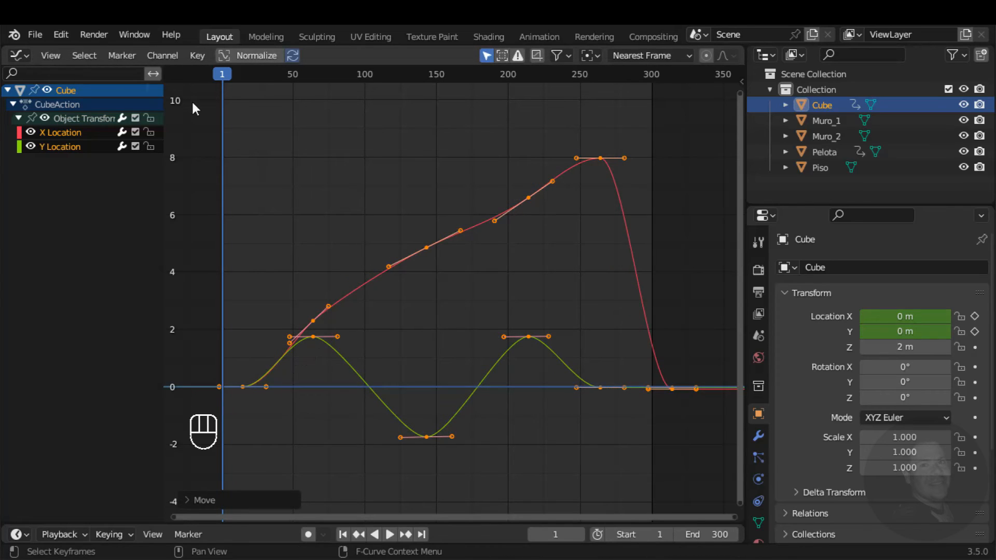
# Play the animation in the 3D Viewport to check the timing of the cube's motion against the ball's, and stop it.
pyautogui.click(19, 55)
pyautogui.click(51, 92)
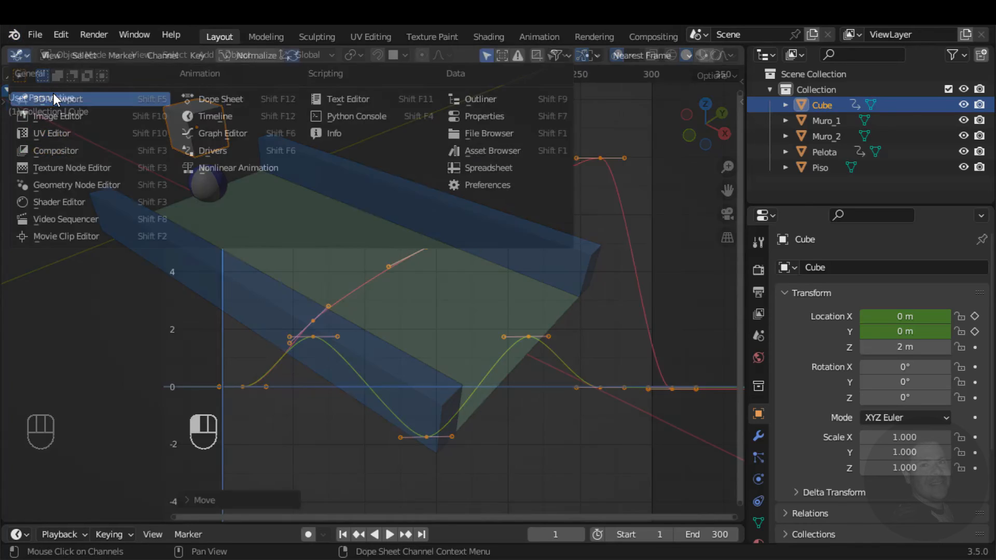
pyautogui.click(390, 534)
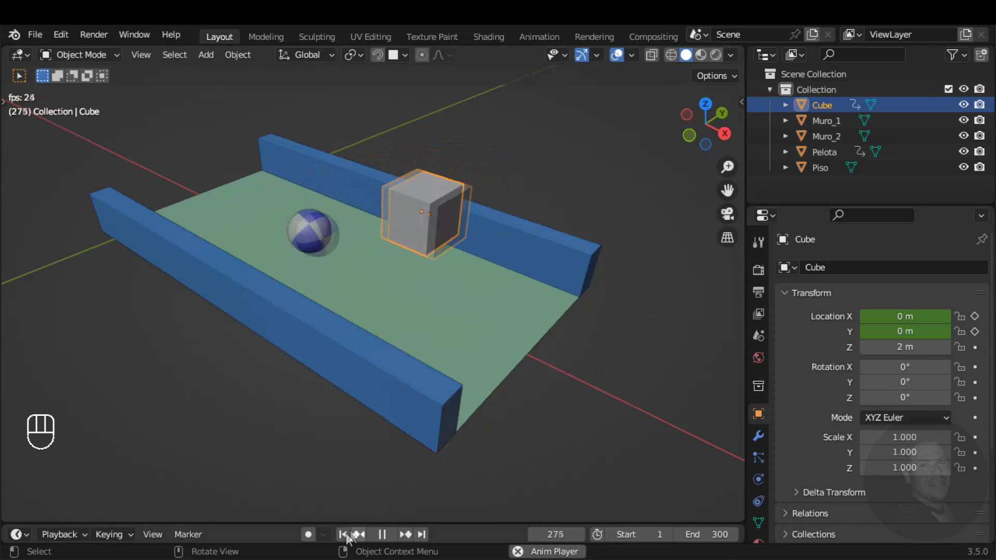
pyautogui.click(383, 535)
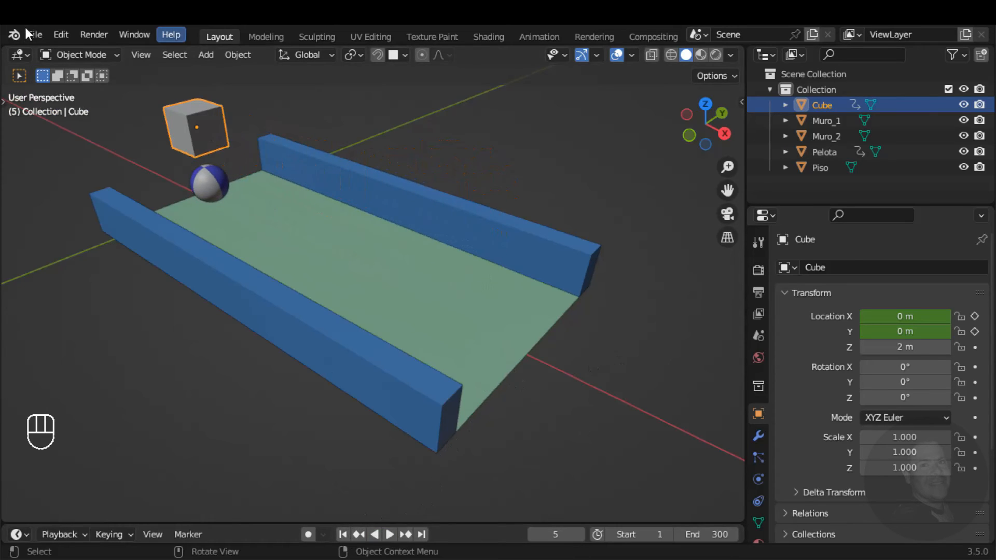
# Return to the Graph Editor, select the middle keyframe of the Cube's X Location curve, and lock the Y Location channel.
pyautogui.click(16, 55)
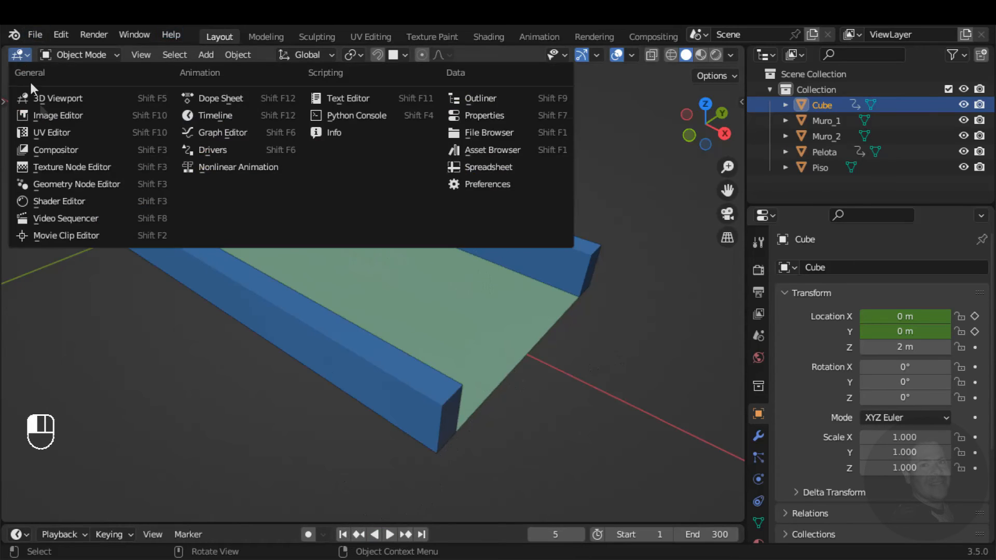
pyautogui.click(208, 133)
pyautogui.keyDown('ctrl'); pyautogui.moveTo(493, 275); pyautogui.dragTo(554, 208, button='middle'); pyautogui.keyUp('ctrl')
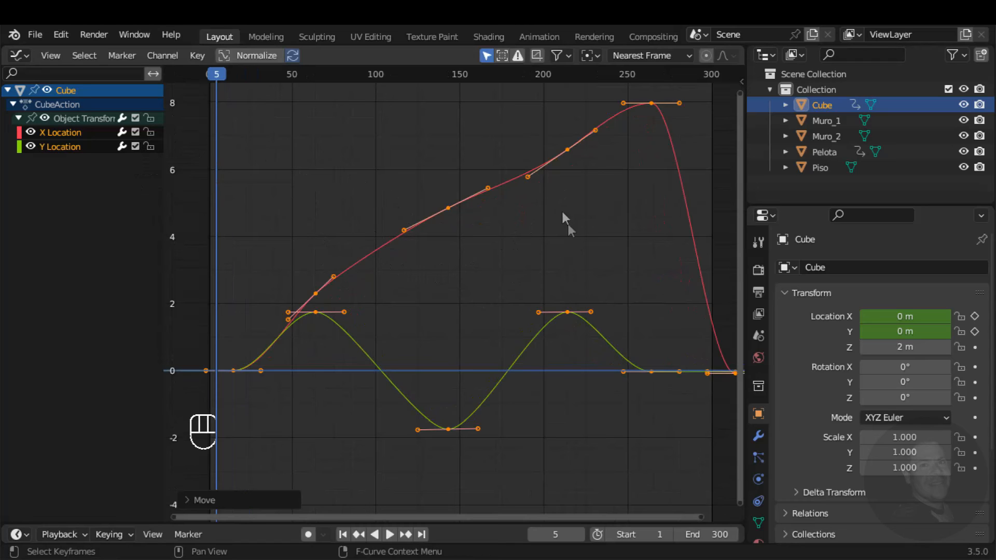
pyautogui.click(548, 185)
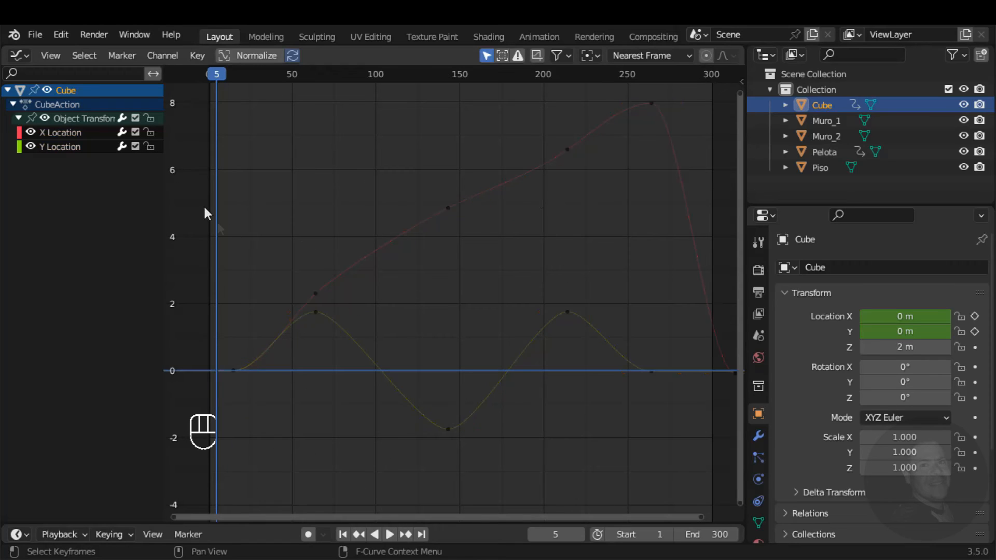
pyautogui.click(447, 207)
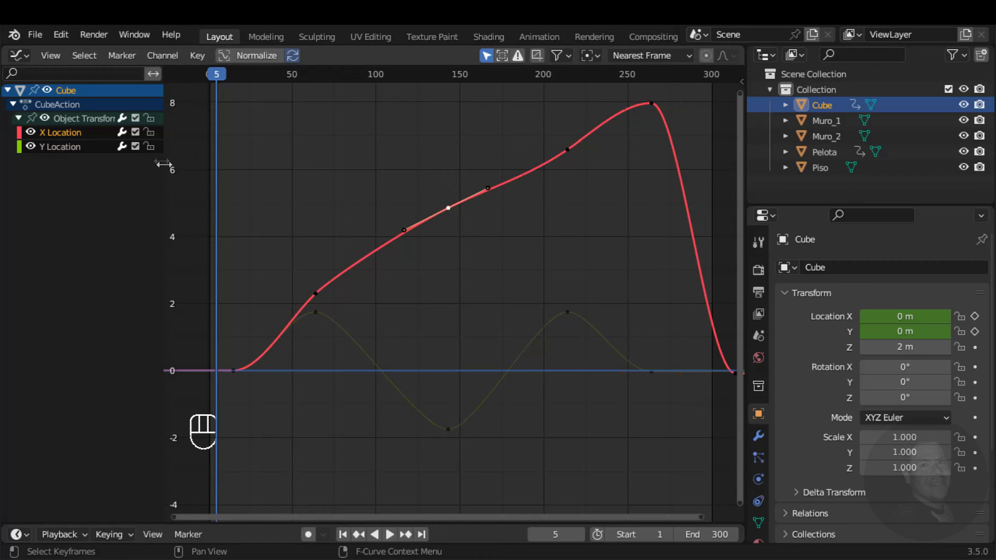
pyautogui.click(149, 146)
# Try moving all keyframes to test the lock on the Y Location curve, cancel the move, and clear the selection.
pyautogui.press('a')
pyautogui.press('g')
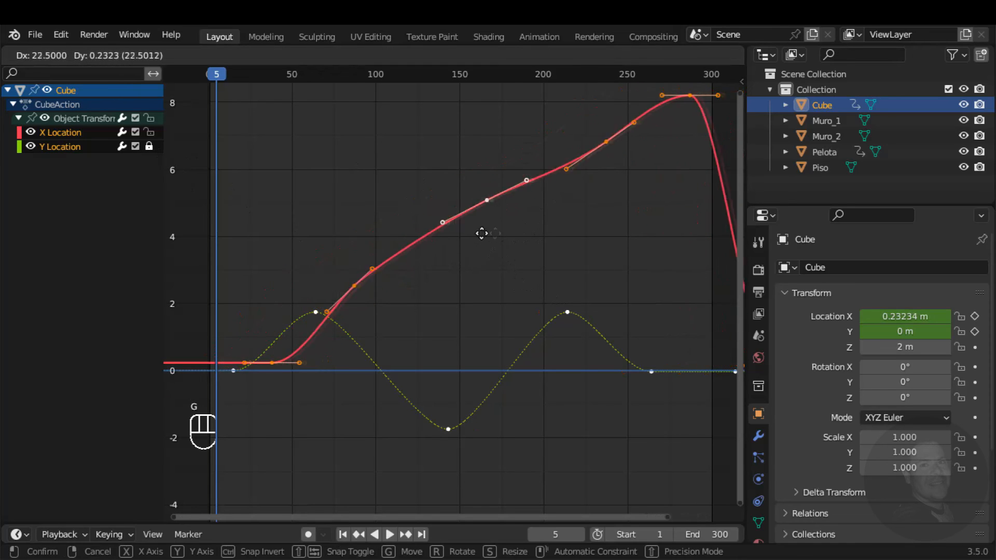
pyautogui.press('Escape')
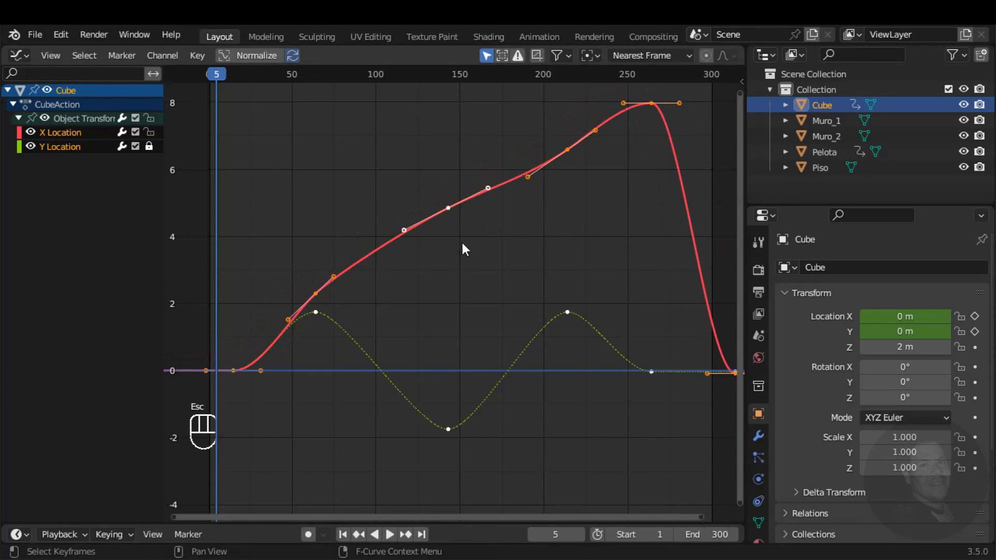
pyautogui.click(492, 262)
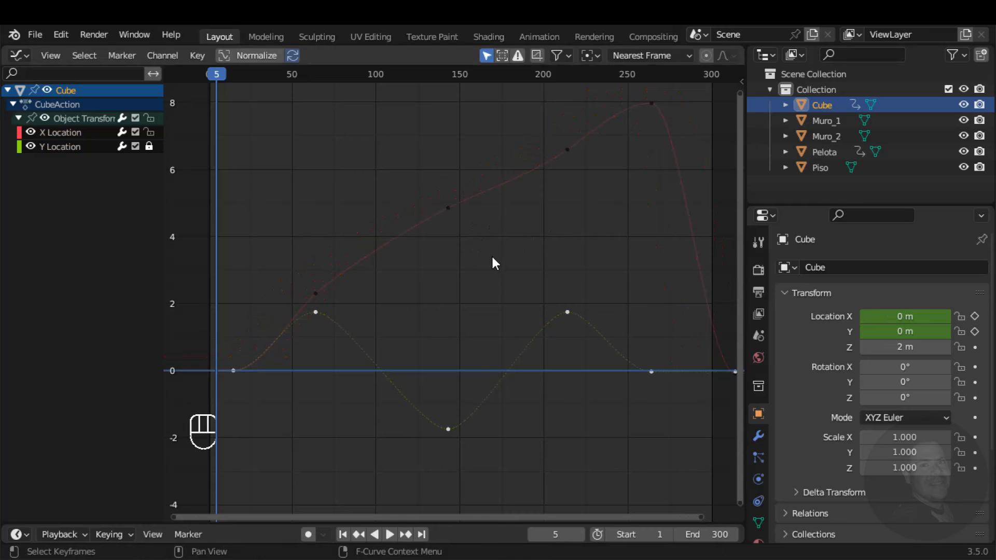
# Review the interpolation modes available for the X Location keyframe at frame 214 without applying one, and clear the selection.
pyautogui.click(567, 149)
pyautogui.moveTo(579, 172); pyautogui.dragTo(509, 214, button='middle')
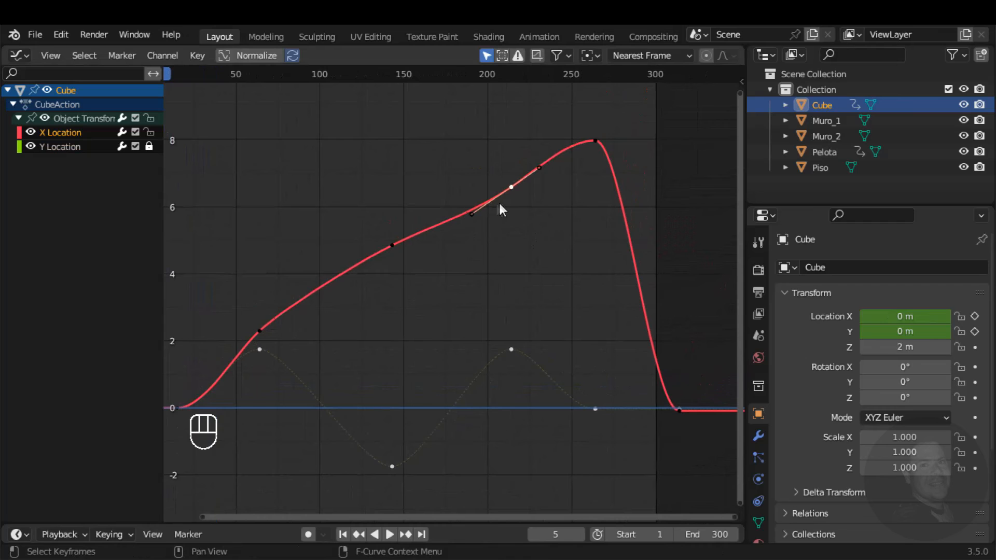
pyautogui.rightClick(512, 190)
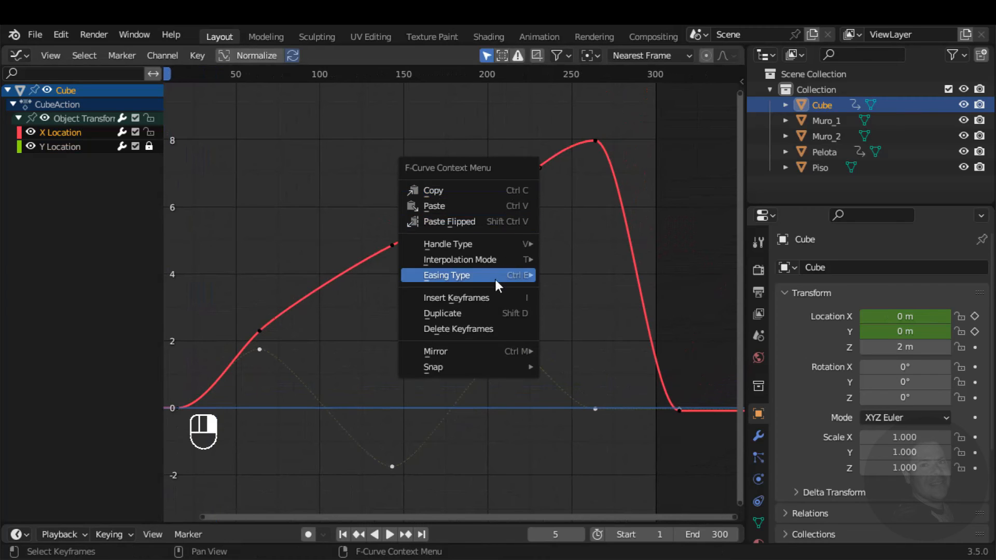
pyautogui.moveTo(497, 259)
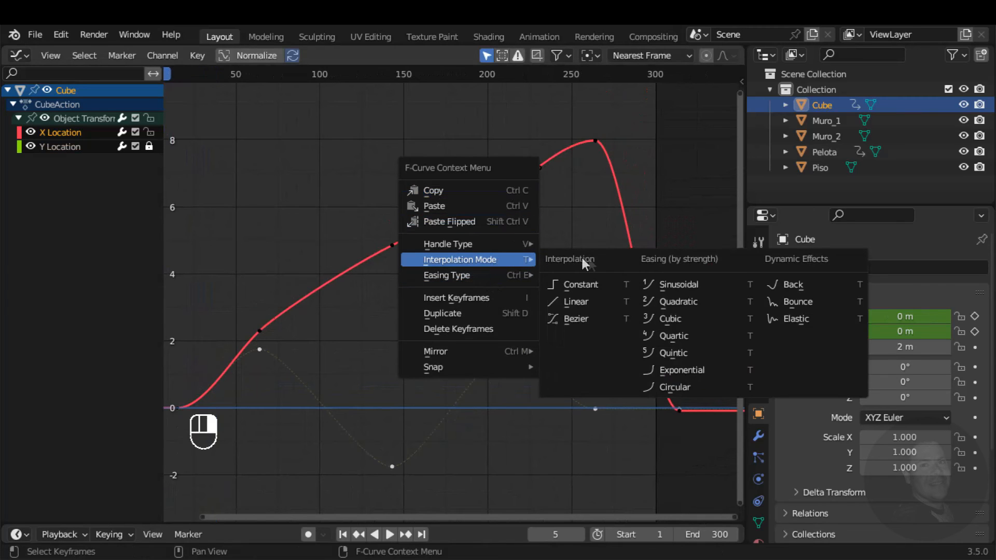
pyautogui.click(654, 301)
pyautogui.click(627, 123)
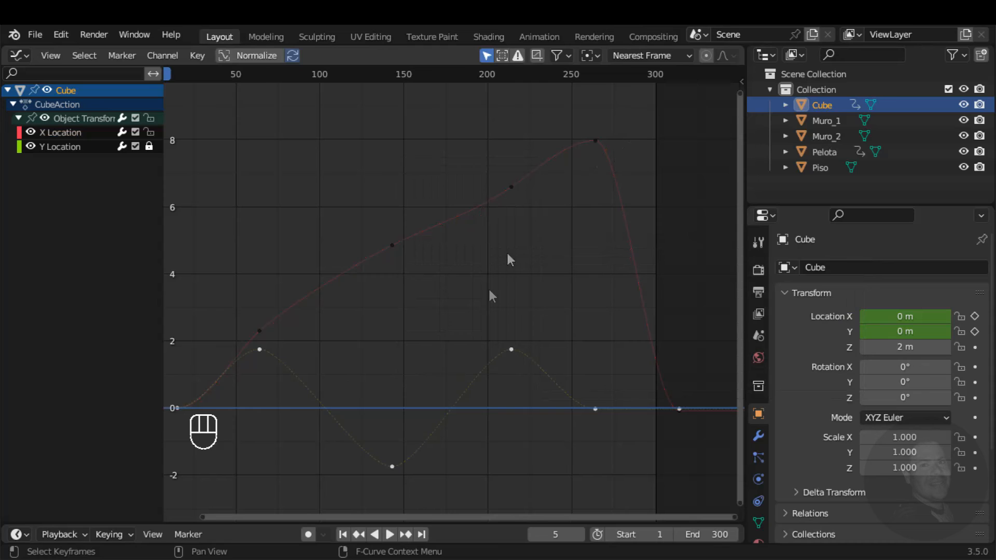
# Show the active keyframe properties for the X Location curve's peak keyframe at frame 264, and widen that area so the labels are readable.
pyautogui.click(508, 188)
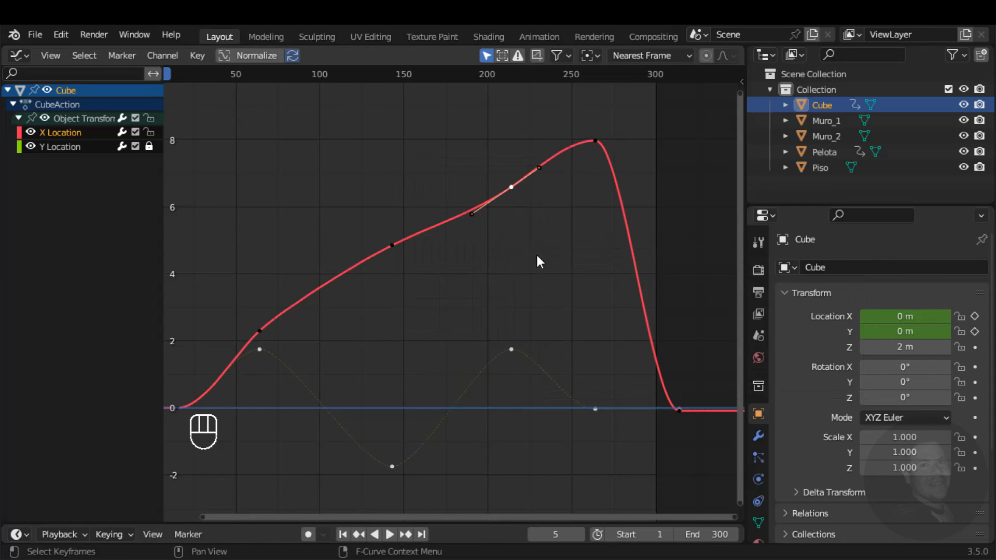
pyautogui.click(739, 82)
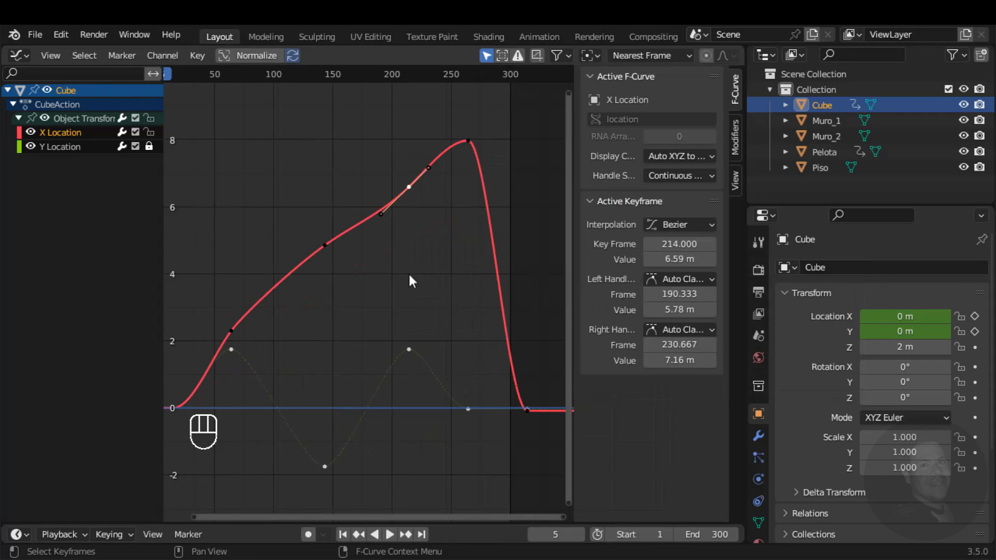
pyautogui.press('n')
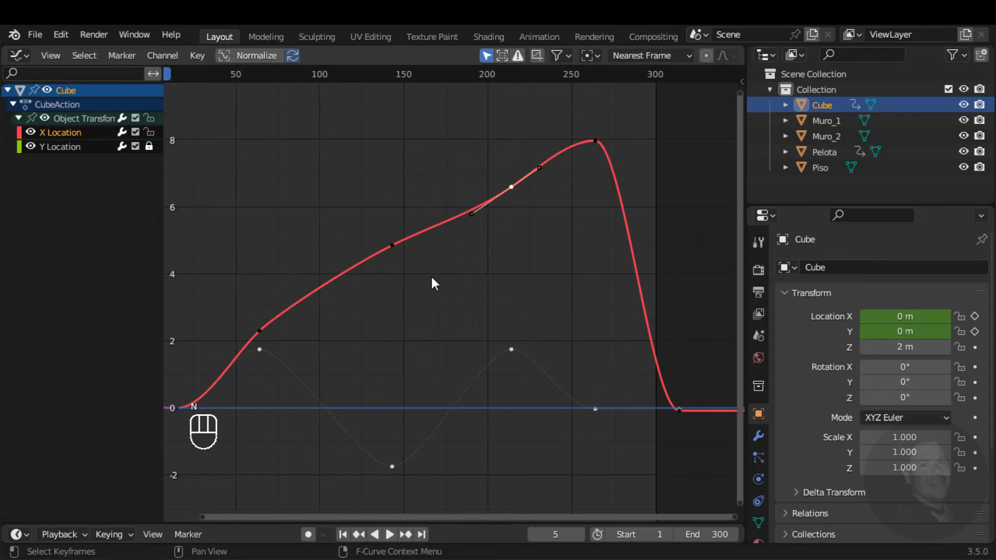
pyautogui.press('n')
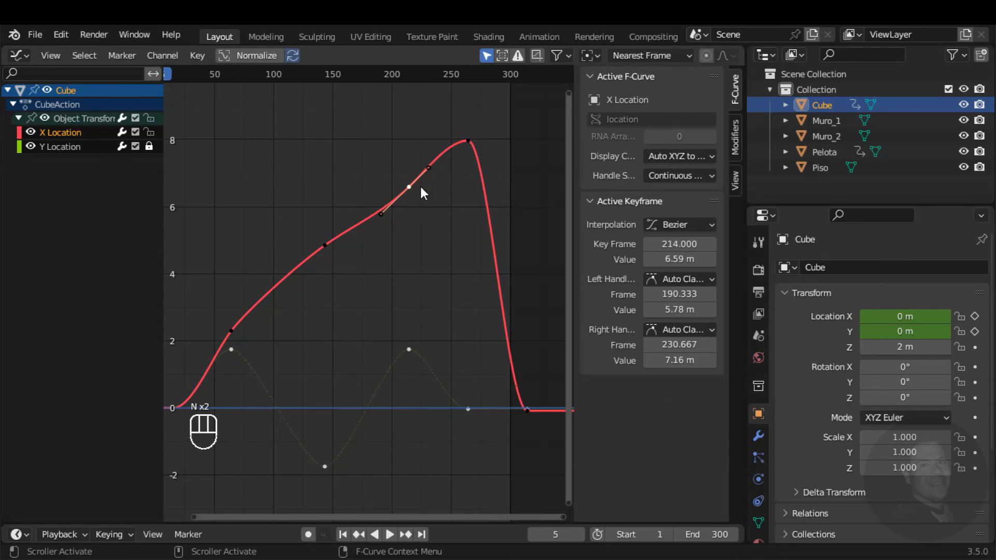
pyautogui.click(469, 141)
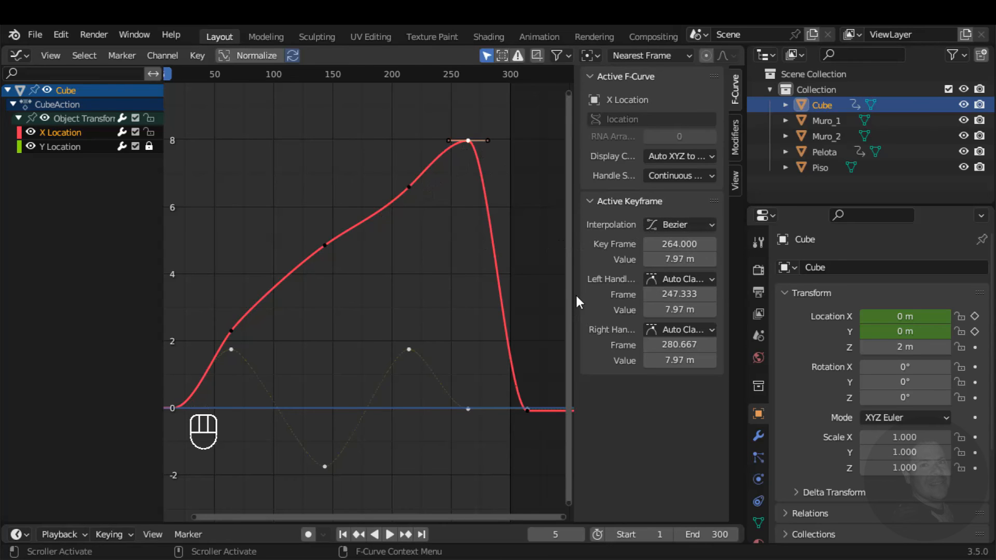
pyautogui.moveTo(576, 296); pyautogui.dragTo(554, 294)
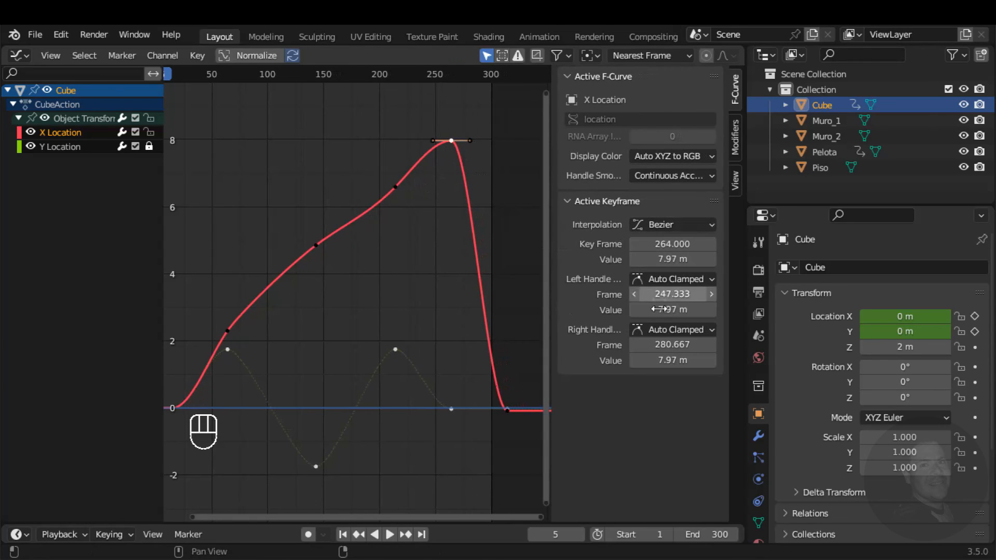
# Try Quartic and Linear interpolation on the peak keyframe of the X Location curve, and set it back to Bezier.
pyautogui.click(652, 223)
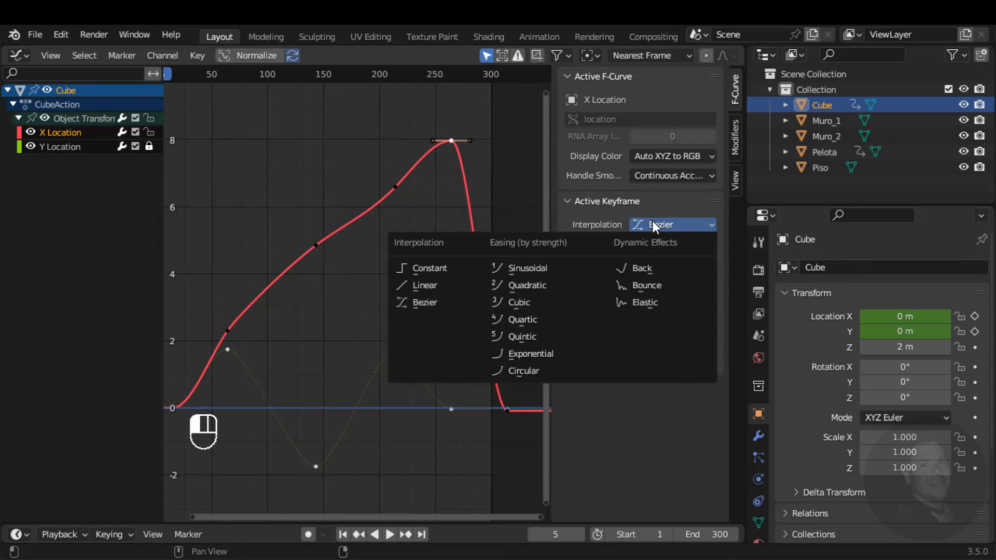
pyautogui.click(538, 324)
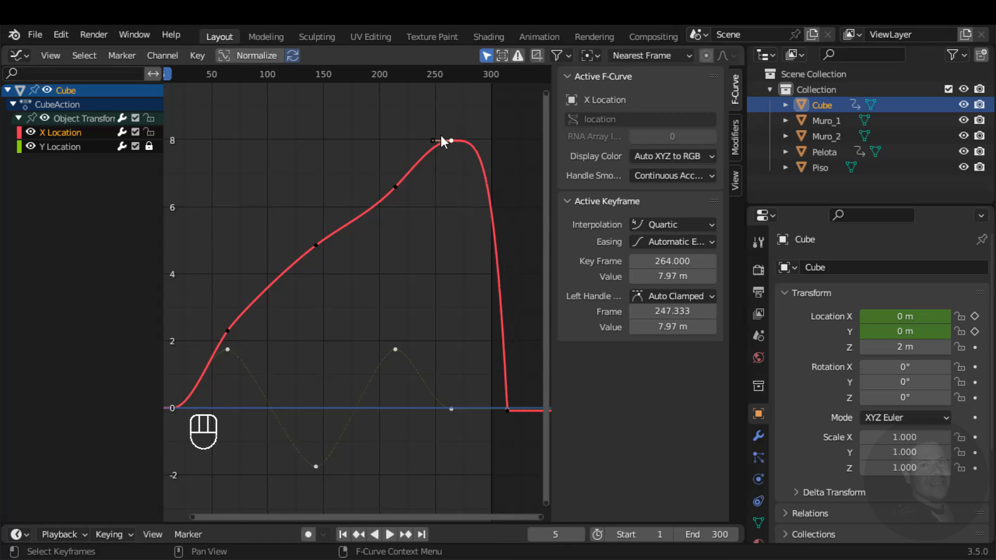
pyautogui.click(657, 226)
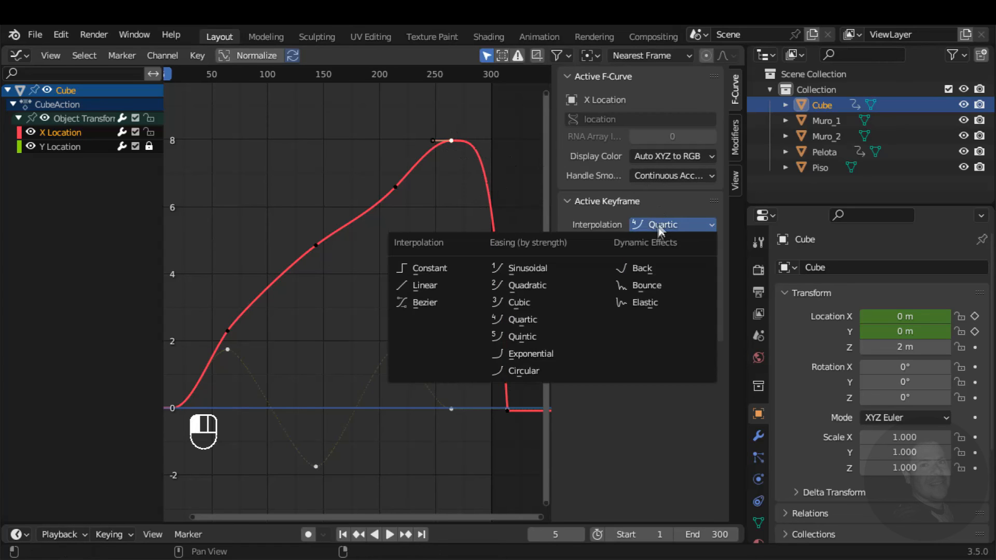
pyautogui.click(444, 286)
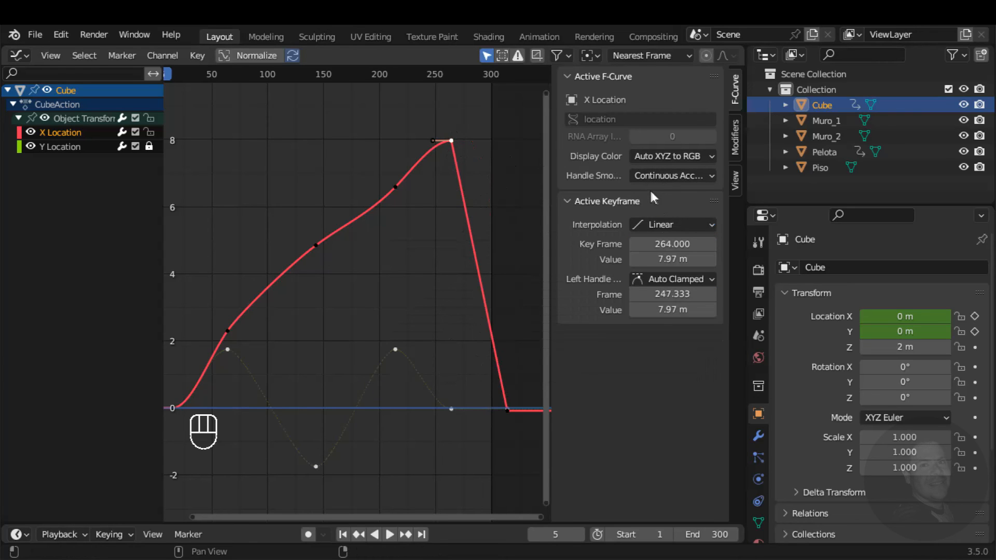
pyautogui.click(659, 226)
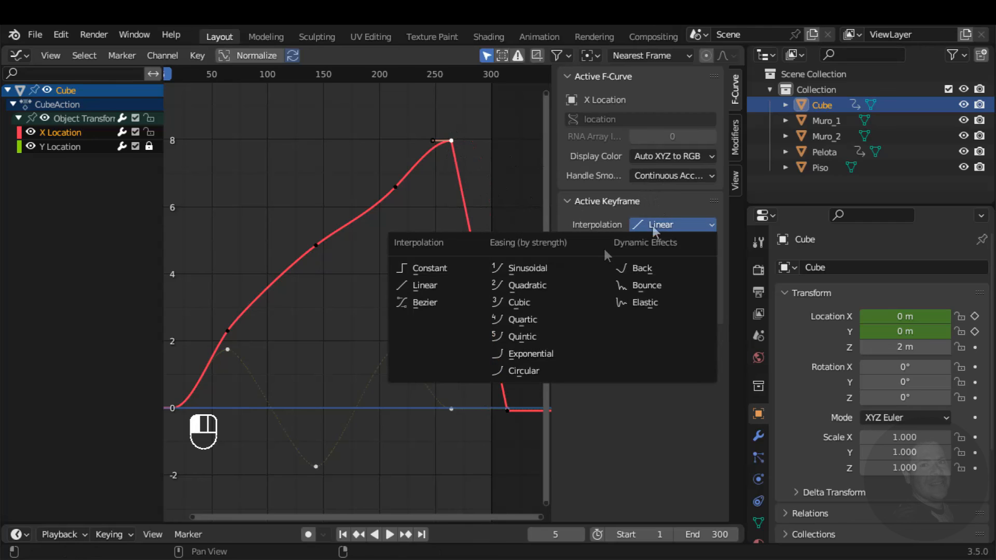
pyautogui.click(431, 304)
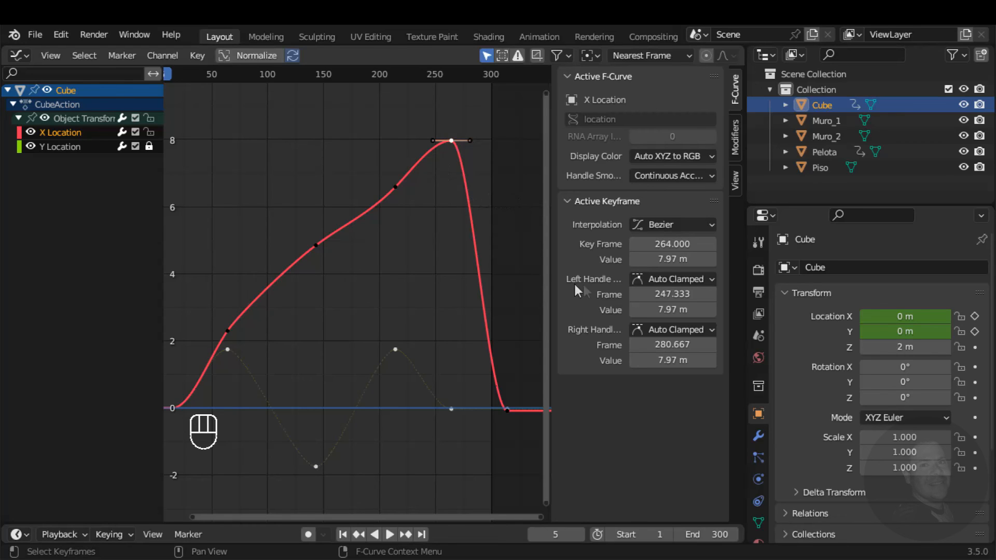
# Set the peak keyframe's left handle type to Free and raise that handle above the curve.
pyautogui.click(655, 280)
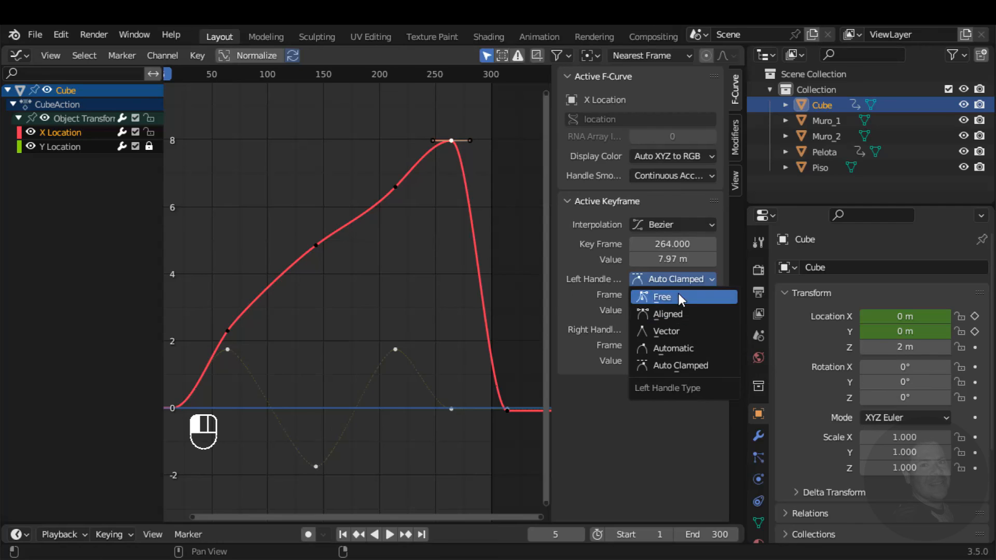
pyautogui.click(679, 298)
pyautogui.moveTo(432, 140); pyautogui.dragTo(426, 117)
# Set the peak keyframe's left handle to Aligned, move it to about frame 230 just above 8 m, and hide the keyframe properties.
pyautogui.click(655, 279)
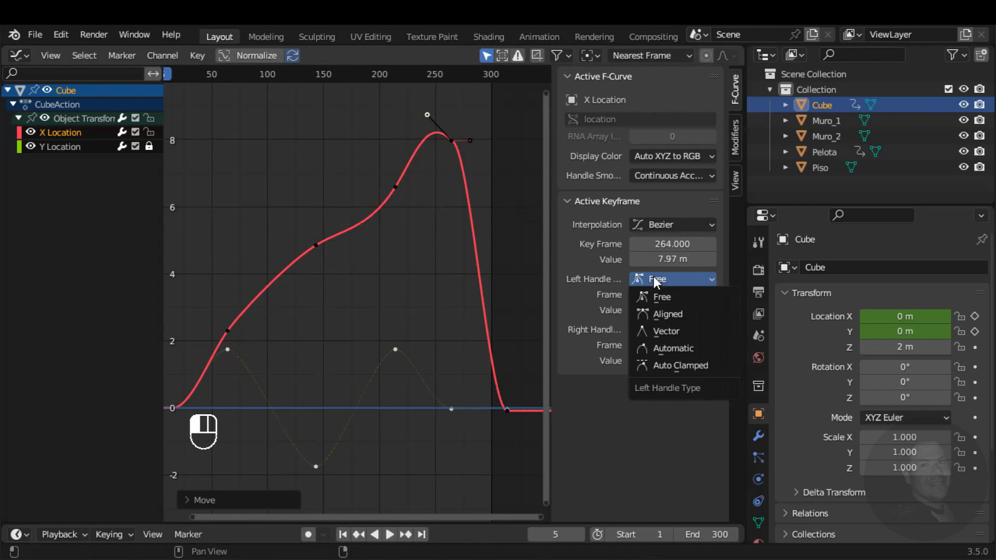
pyautogui.click(666, 313)
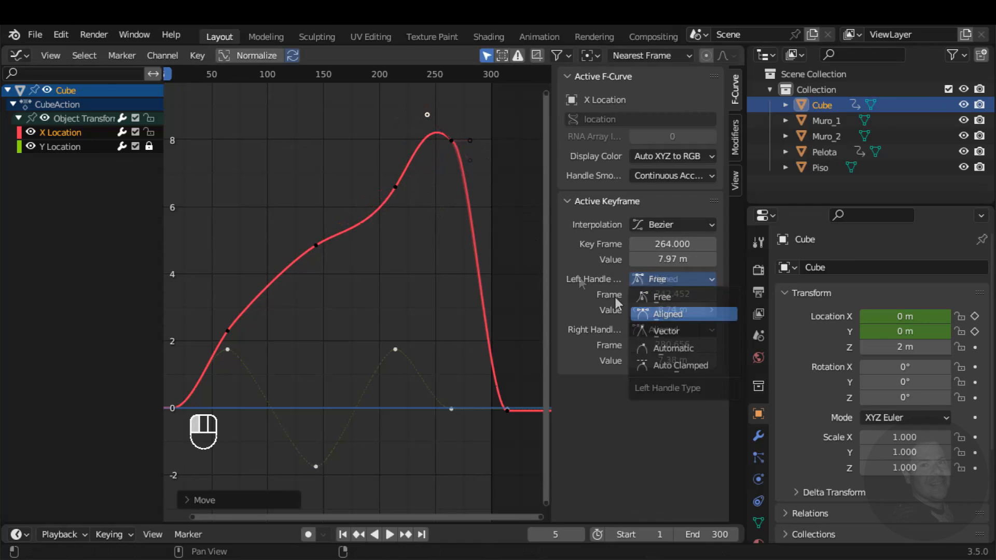
pyautogui.moveTo(426, 116); pyautogui.dragTo(414, 134)
pyautogui.press('n')
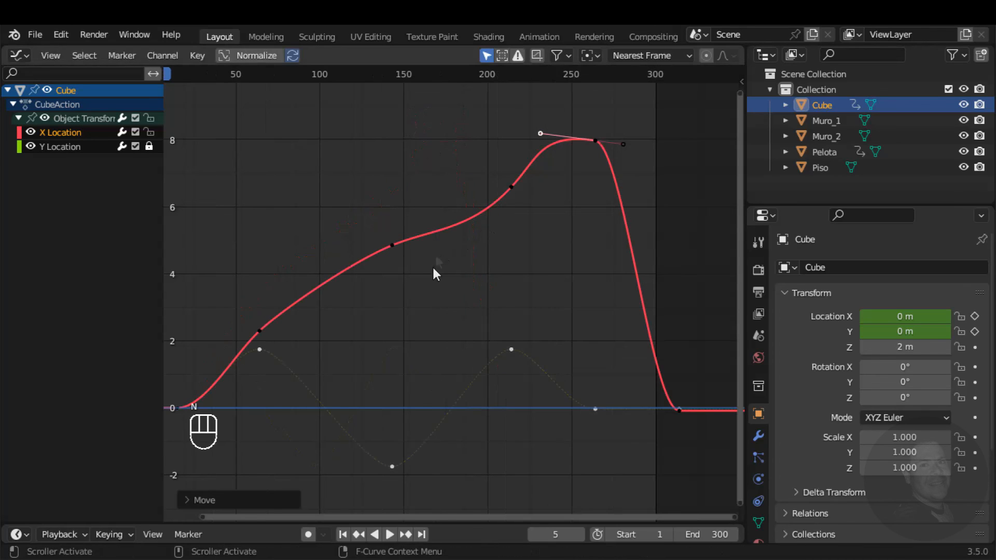
# Move the X Location curve's peak keyframe with both handles to about frame 275 and 6.7 m.
pyautogui.click(596, 141)
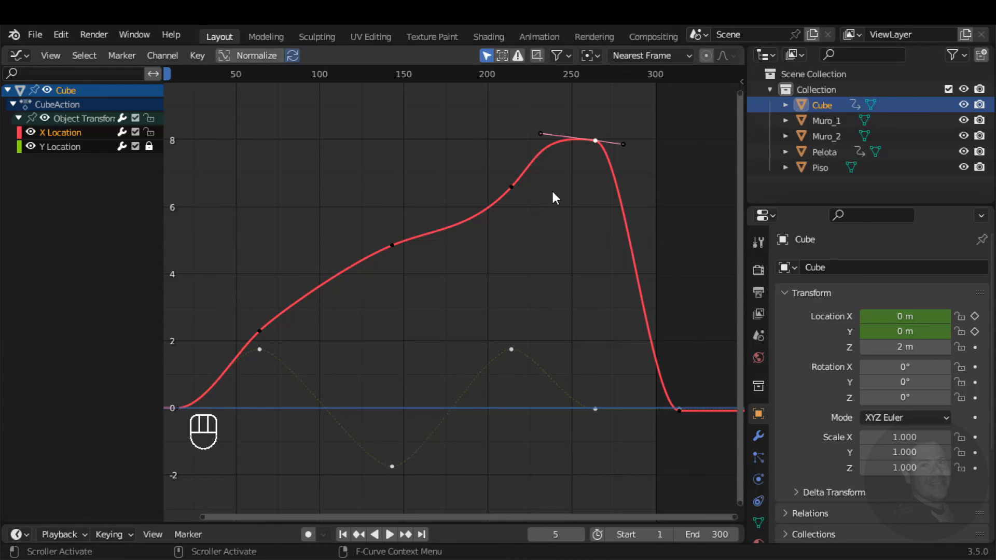
pyautogui.press('g')
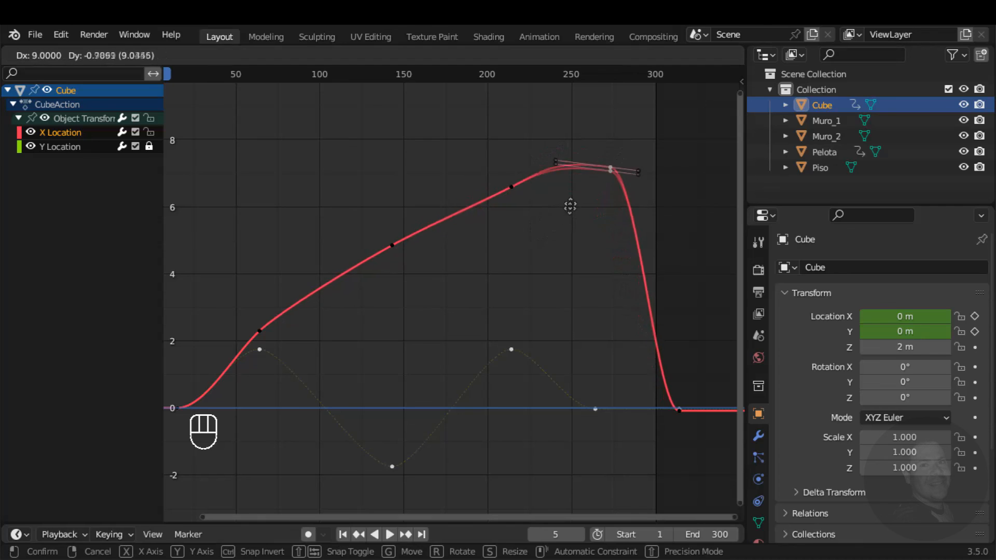
pyautogui.click(569, 234)
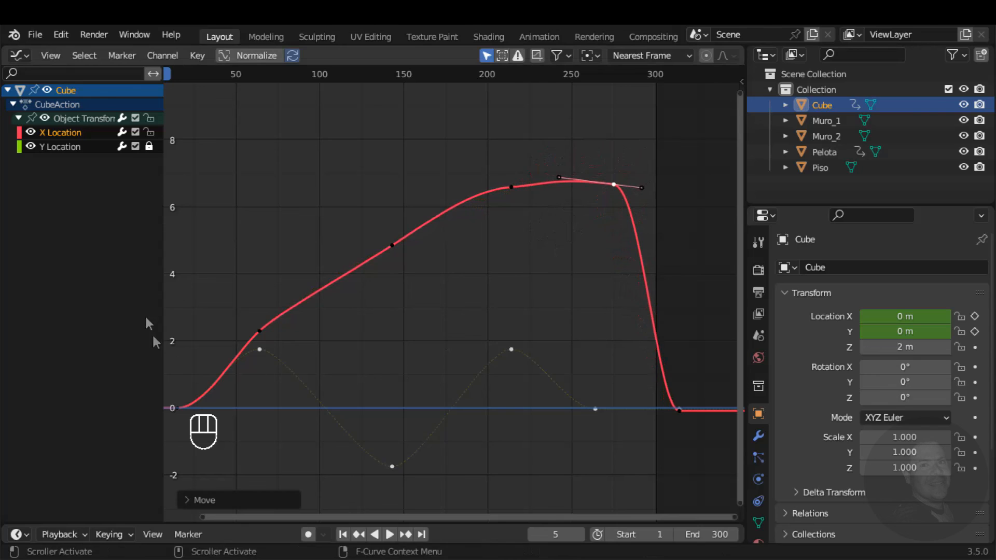
# Unlock the Y Location channel and select all keyframes of the cube's X and Y Location curves.
pyautogui.click(149, 146)
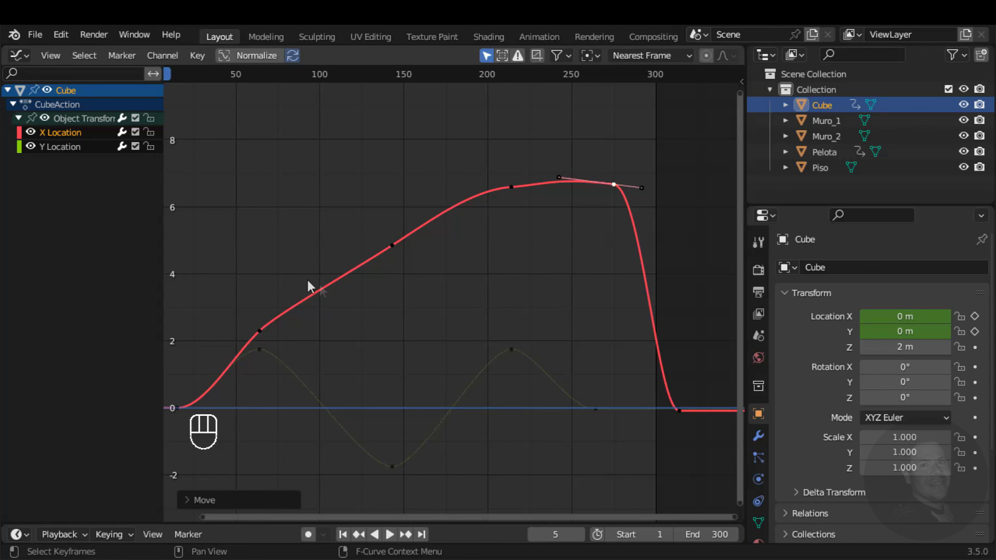
pyautogui.click(474, 267)
pyautogui.press('a')
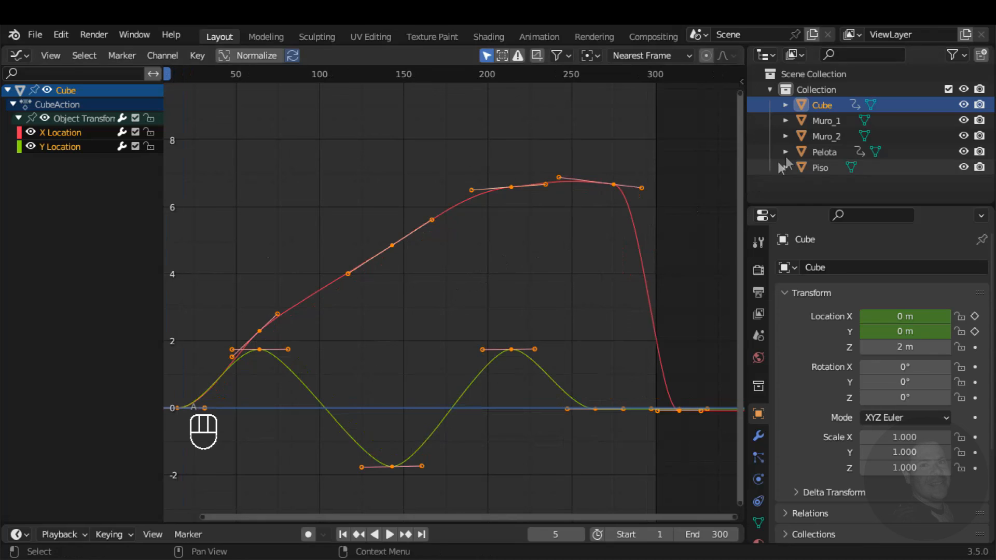
# Compare the animation curves of Pelota and Cube by switching between the two objects, ending on Cube.
pyautogui.click(814, 152)
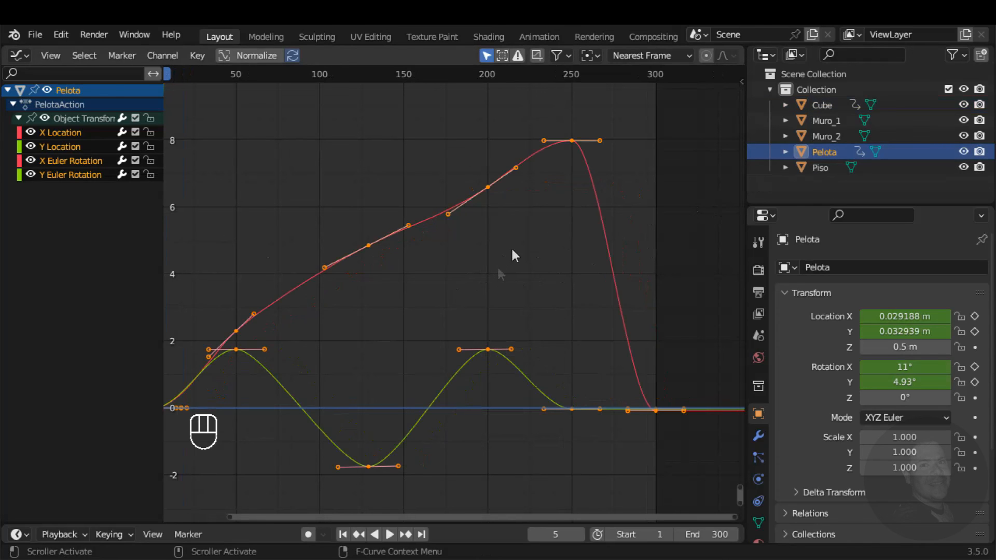
pyautogui.click(822, 106)
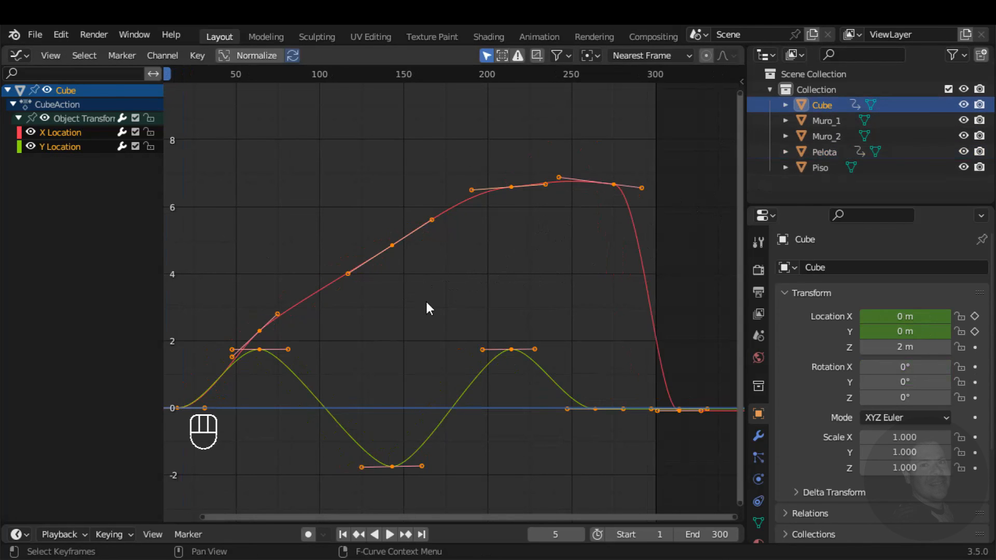
pyautogui.click(813, 150)
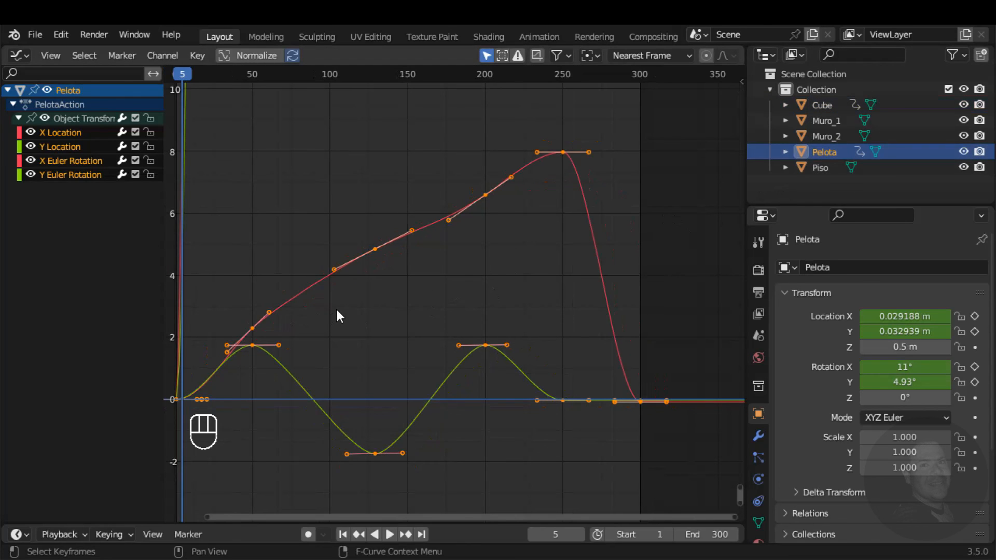
pyautogui.click(823, 107)
pyautogui.scroll(-1, 426, 295)
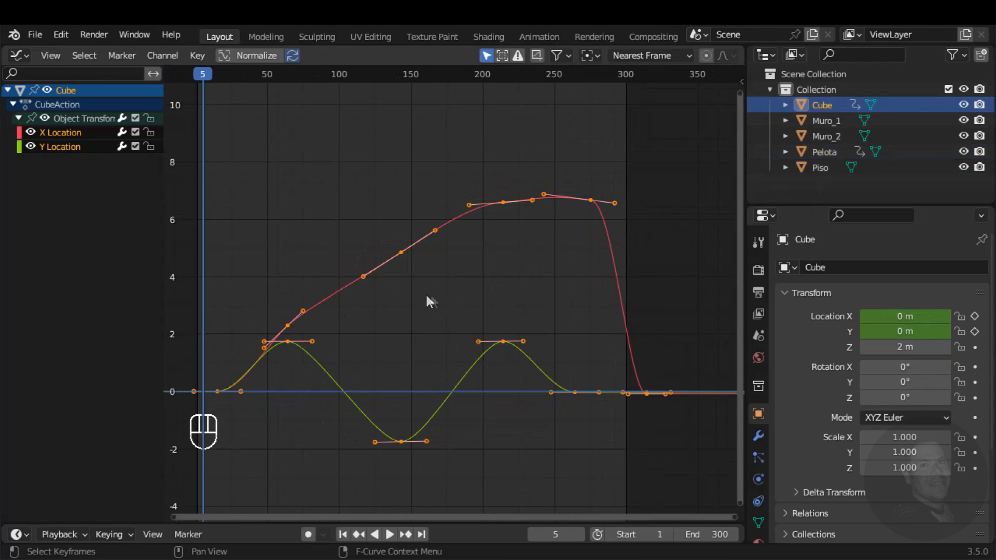
pyautogui.moveTo(375, 296)
pyautogui.mouseDown(button='middle')
pyautogui.moveTo(430, 285)
pyautogui.moveTo(441, 269)
pyautogui.mouseUp(button='middle')
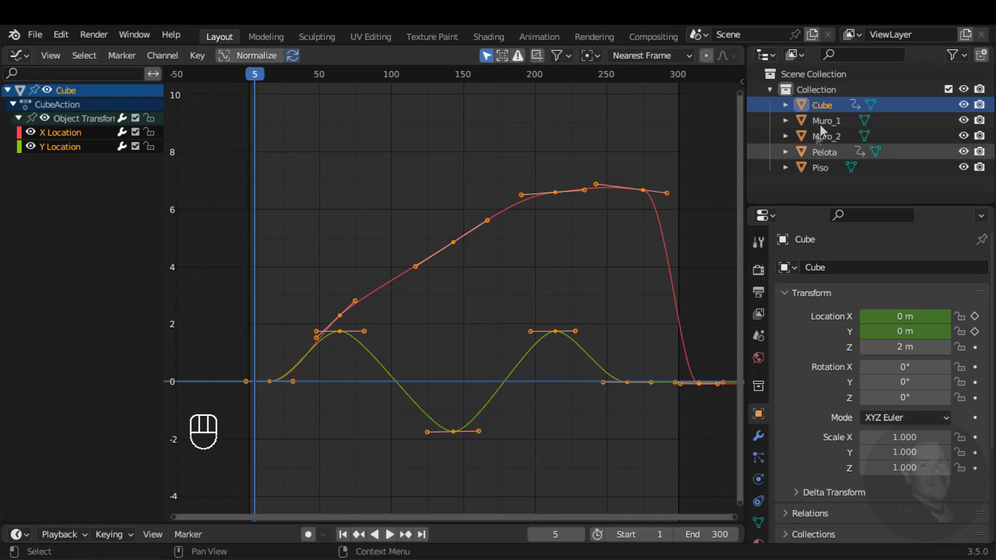
pyautogui.click(823, 152)
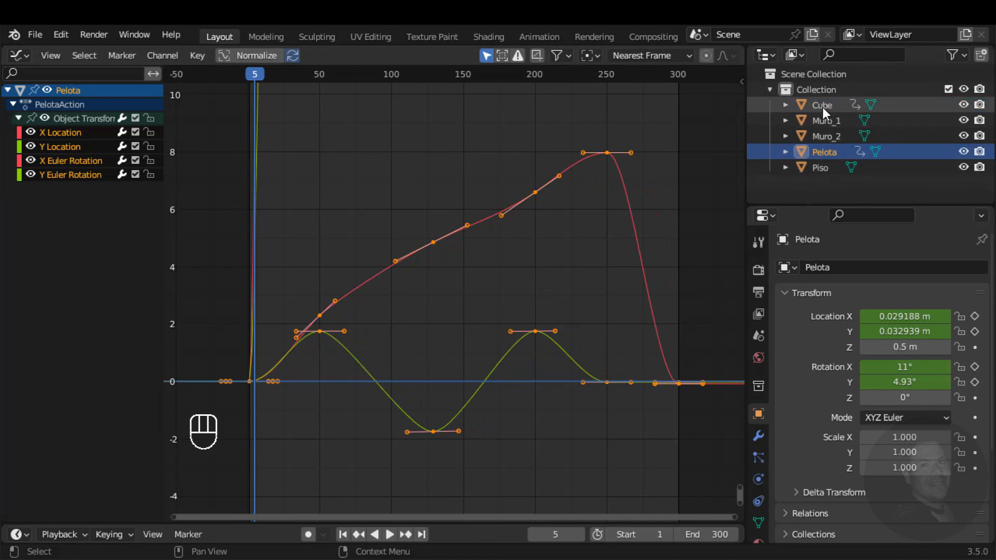
pyautogui.click(822, 107)
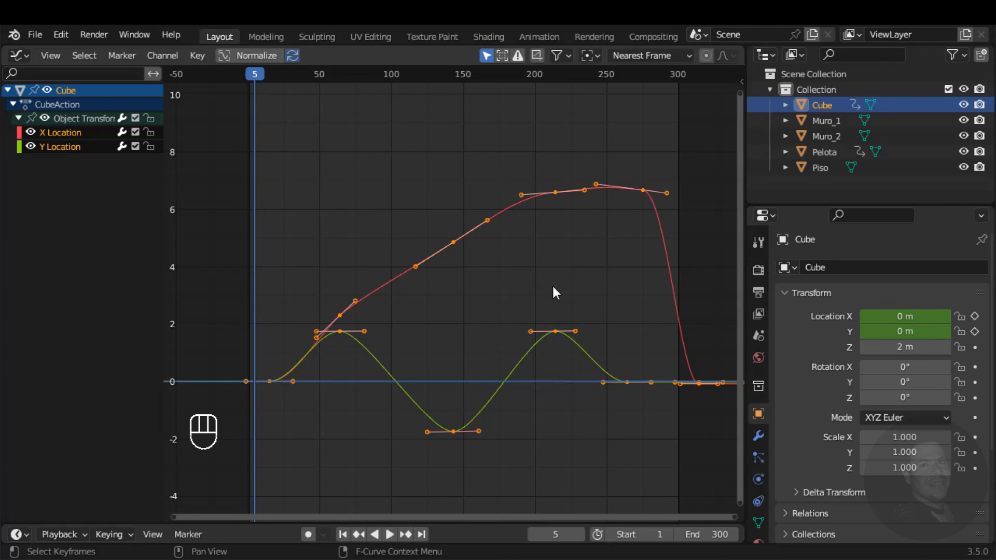
pyautogui.scroll(-2, 528, 272)
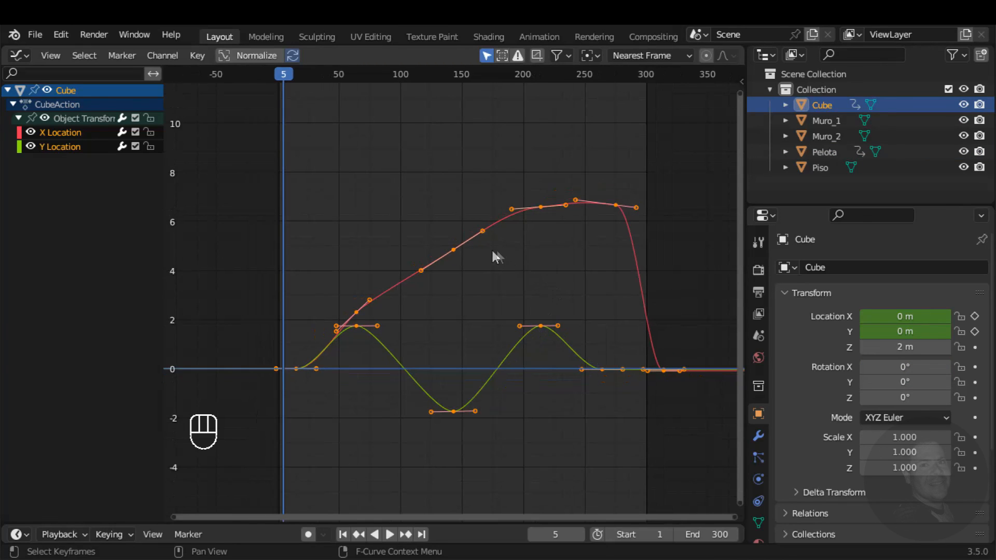